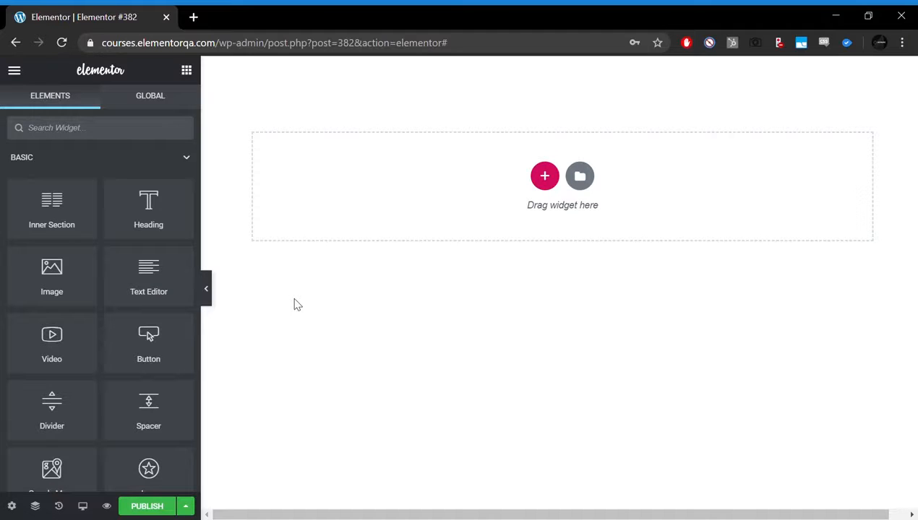
# Step: Add a new section with a structure of two equal columns to the page
pyautogui.click(546, 177)
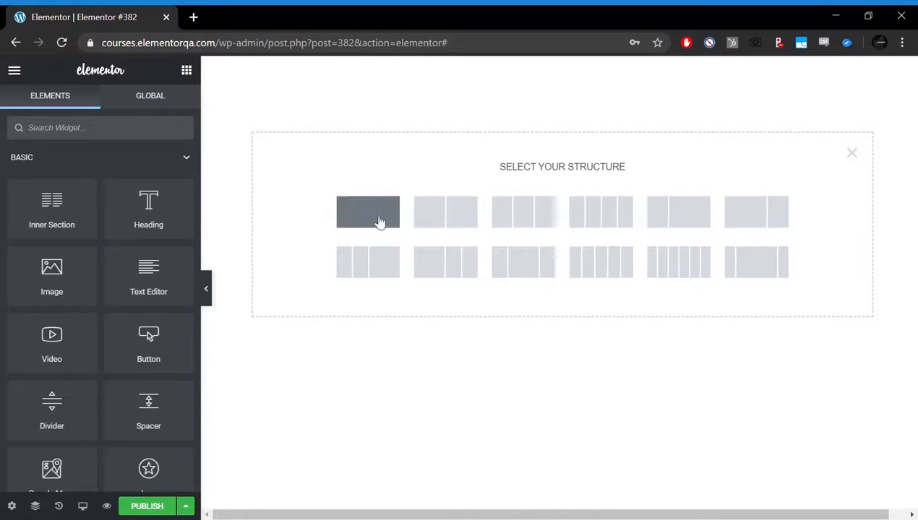
pyautogui.click(450, 211)
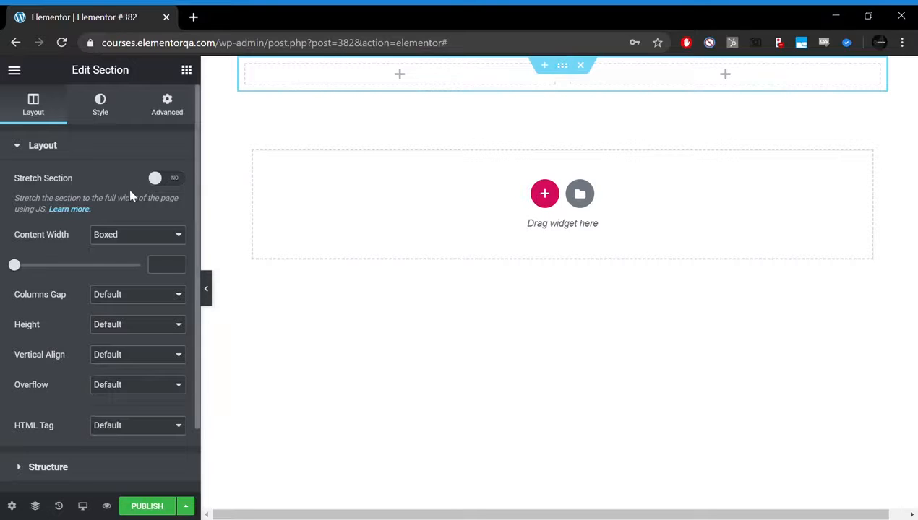
# Step: Try out the section's stretch option and switch its content width between Full Width and Boxed
pyautogui.click(157, 180)
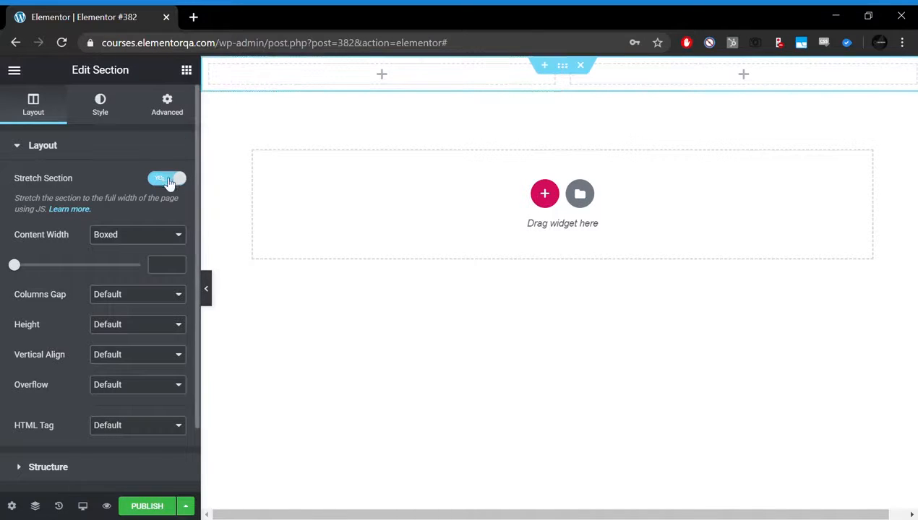
pyautogui.click(150, 240)
pyautogui.click(147, 266)
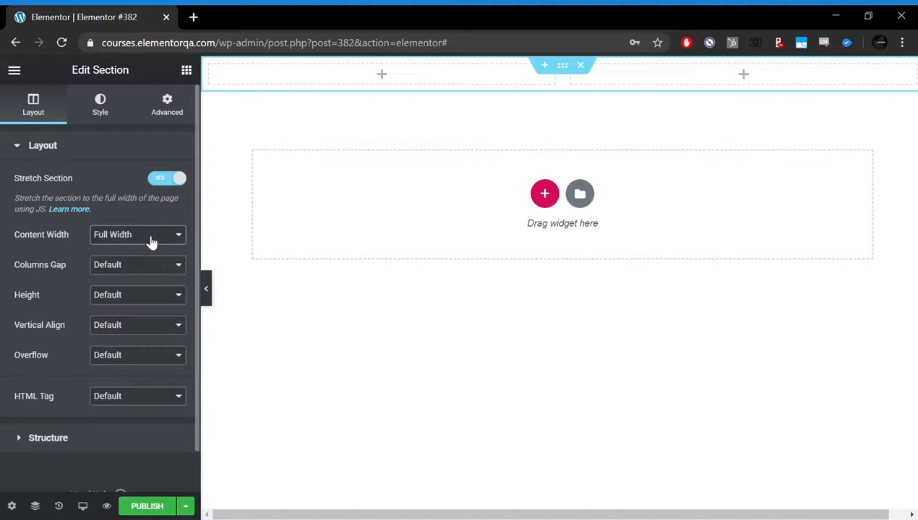
pyautogui.click(151, 242)
pyautogui.click(143, 248)
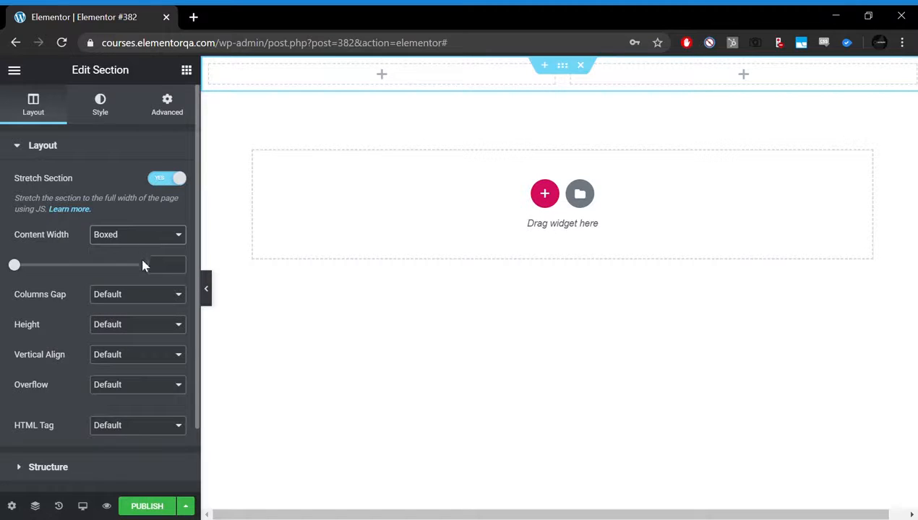
pyautogui.click(142, 261)
pyautogui.click(143, 241)
pyautogui.click(139, 255)
pyautogui.click(176, 181)
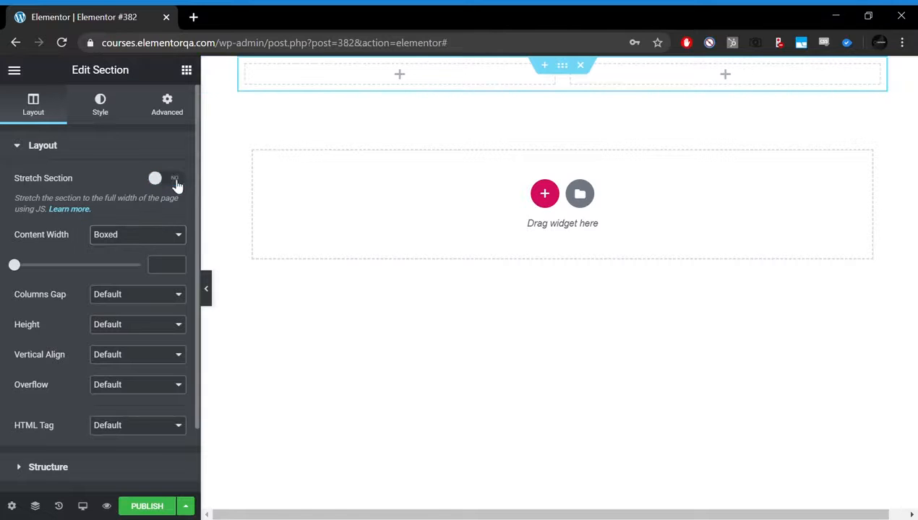
# Step: Set the section's columns gap to Extended and height to Fit To Screen, and turn on section stretching
pyautogui.scroll(-1, 144, 257)
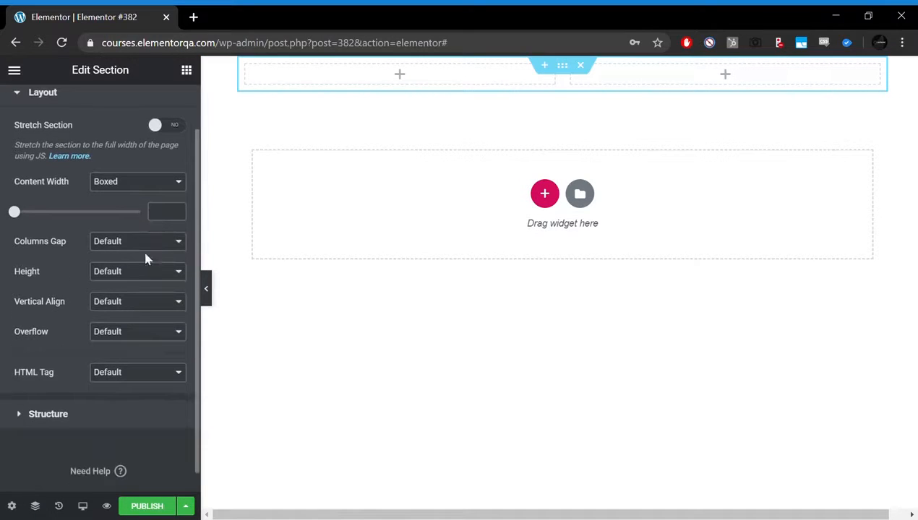
pyautogui.click(141, 292)
pyautogui.click(133, 292)
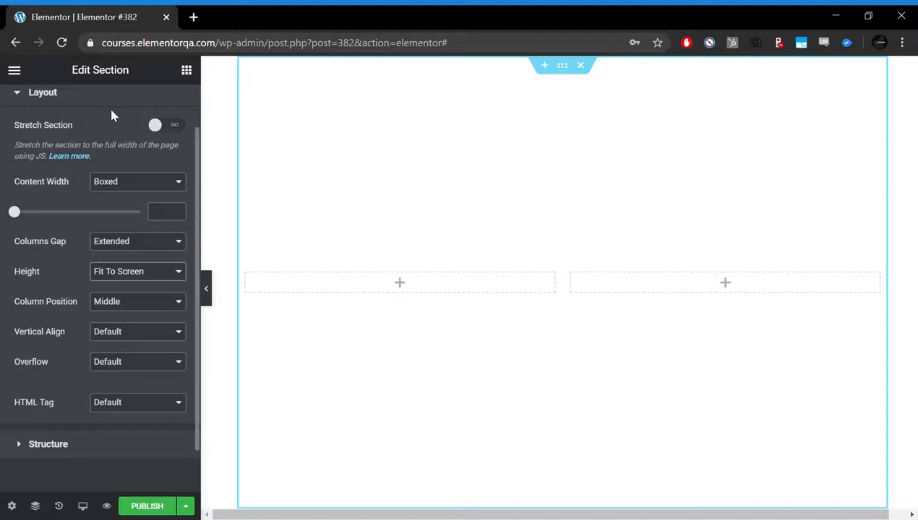
pyautogui.click(165, 128)
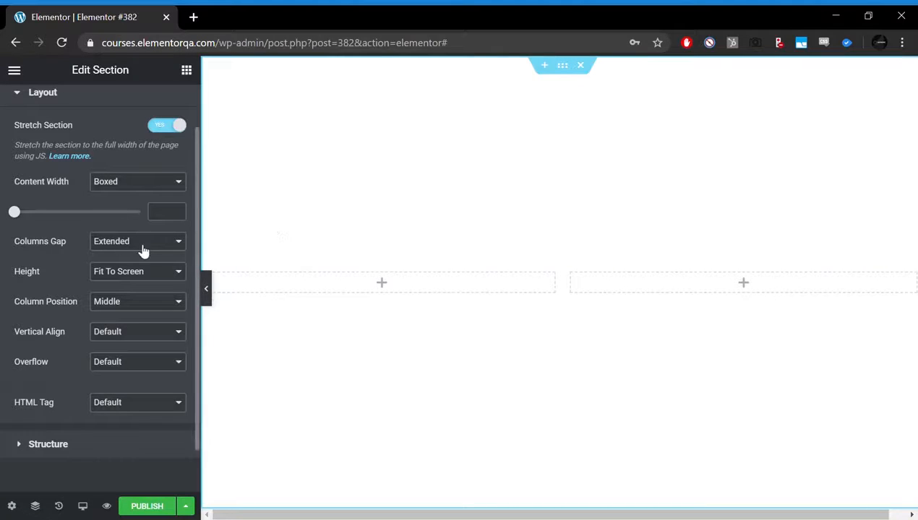
# Step: Try the Bottom column position, and set the section's column position to Stretch
pyautogui.click(137, 350)
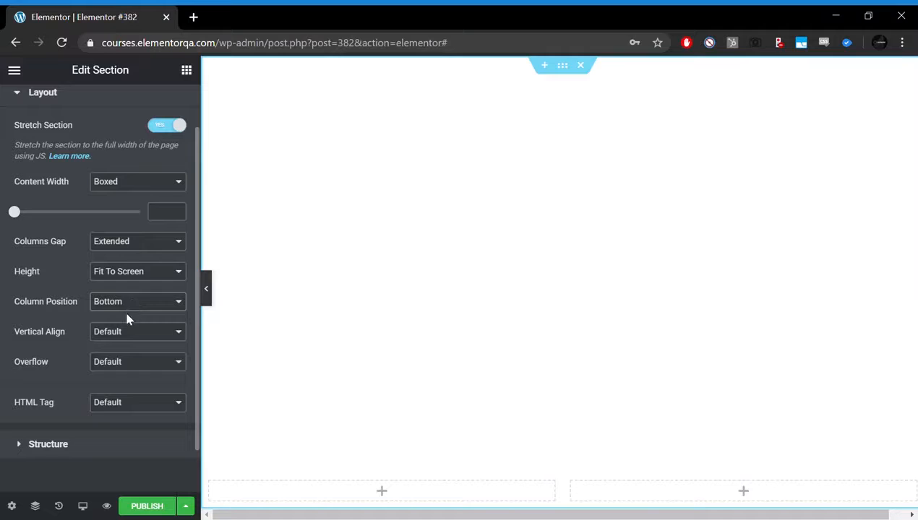
pyautogui.click(128, 327)
pyautogui.click(130, 306)
pyautogui.click(126, 316)
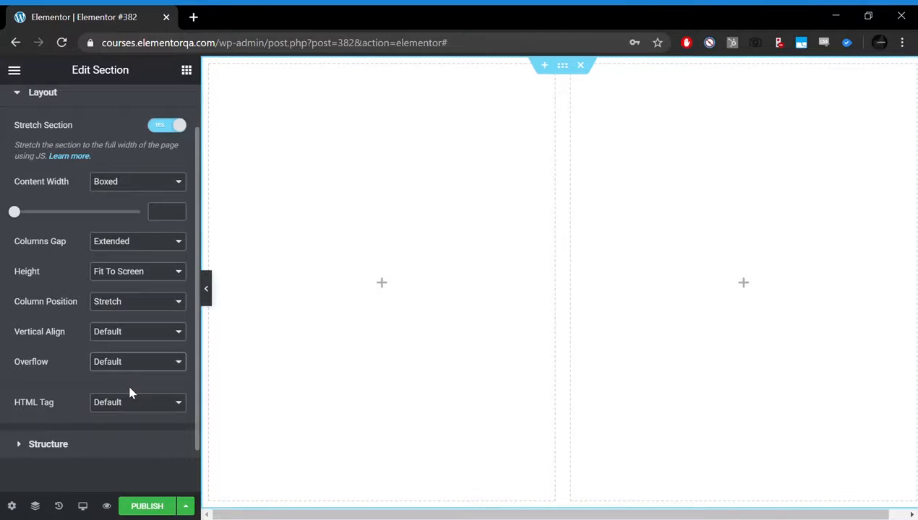
# Step: Try the 33/66 and 66/33 column structures on the section and return it to 50/50
pyautogui.scroll(-3, 378, 407)
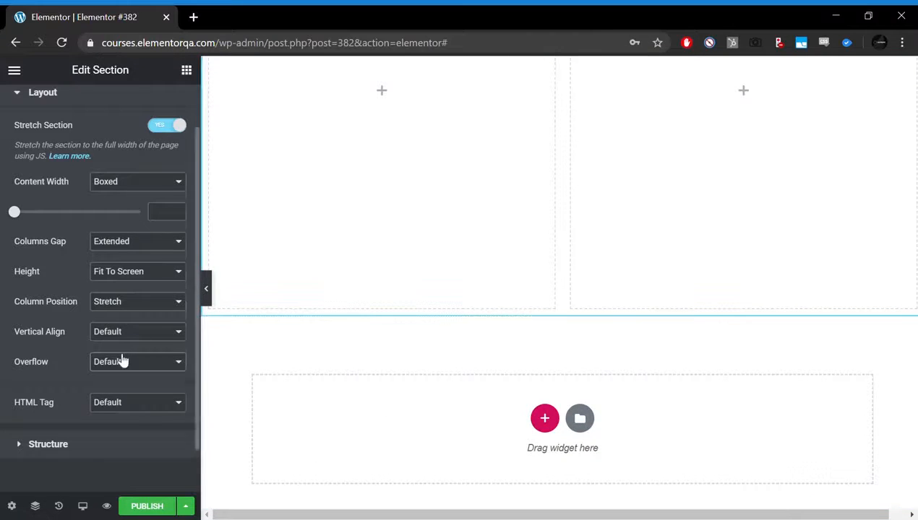
pyautogui.scroll(-1, 123, 361)
pyautogui.click(63, 394)
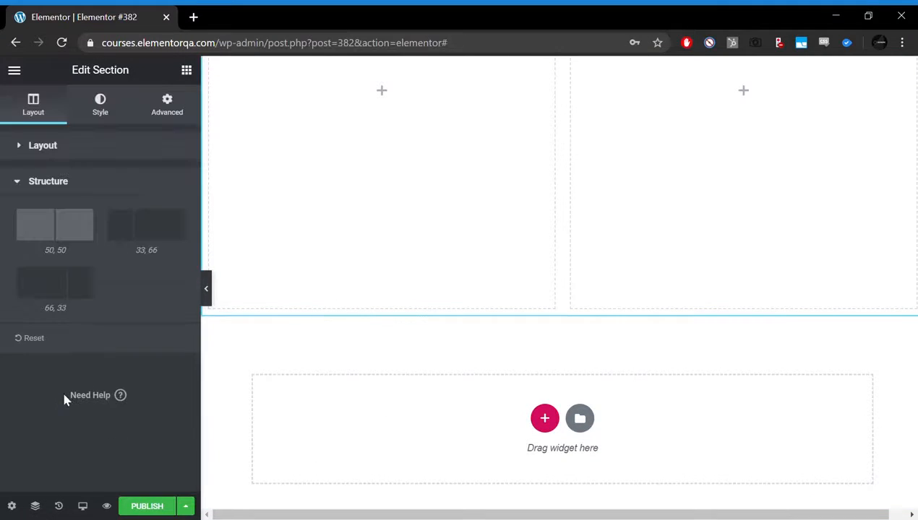
pyautogui.click(136, 229)
pyautogui.click(51, 298)
pyautogui.click(61, 215)
pyautogui.click(151, 221)
pyautogui.click(78, 227)
# Step: Give the section a Classic background with the colour #FFFFFF
pyautogui.click(107, 108)
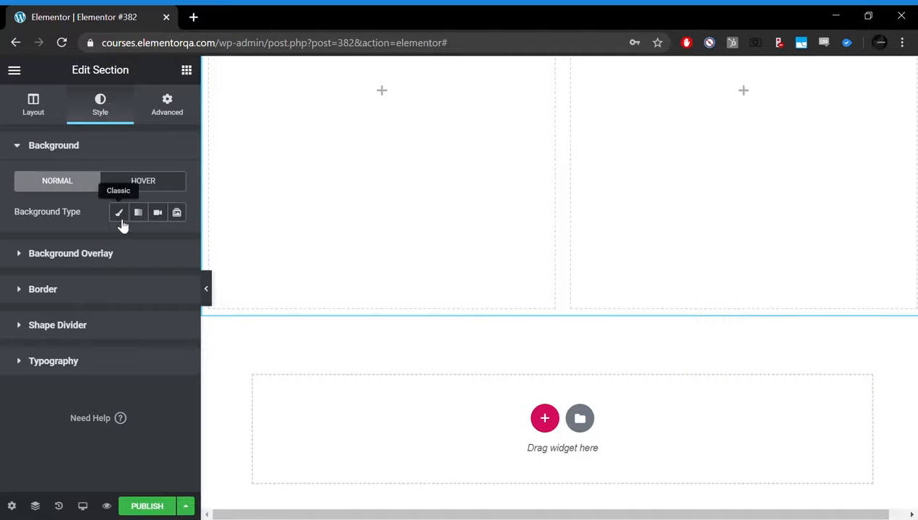
pyautogui.click(120, 217)
pyautogui.moveTo(79, 279); pyautogui.dragTo(74, 250)
pyautogui.click(162, 242)
pyautogui.moveTo(160, 330); pyautogui.dragTo(27, 297)
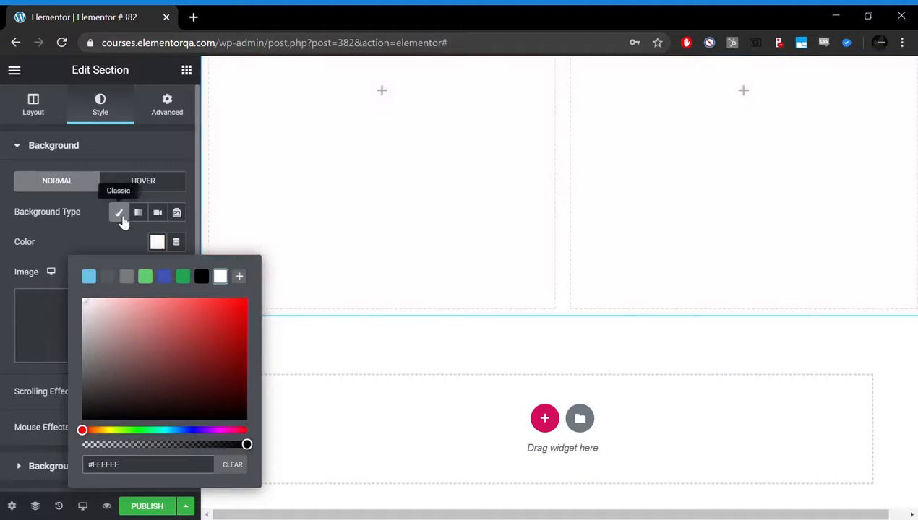
# Step: Try the Gradient, Video and Slideshow background types on the section
pyautogui.click(138, 212)
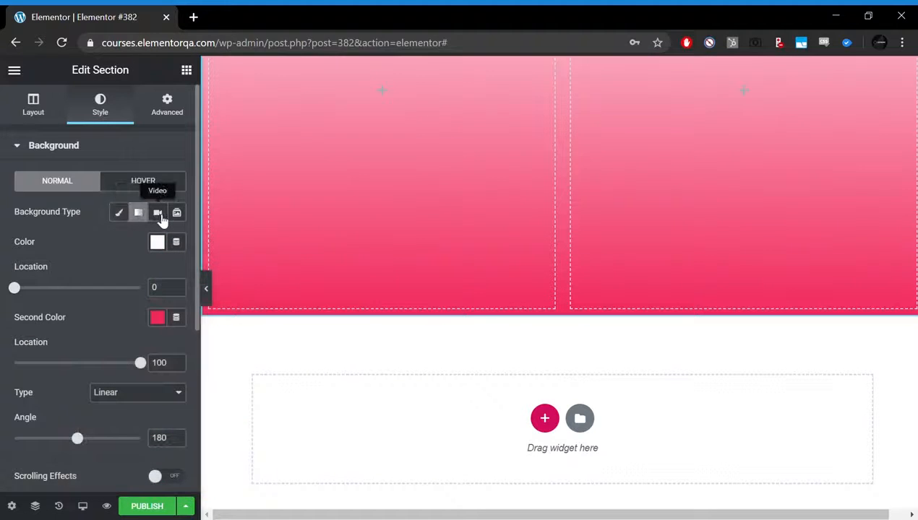
pyautogui.click(160, 214)
pyautogui.click(177, 213)
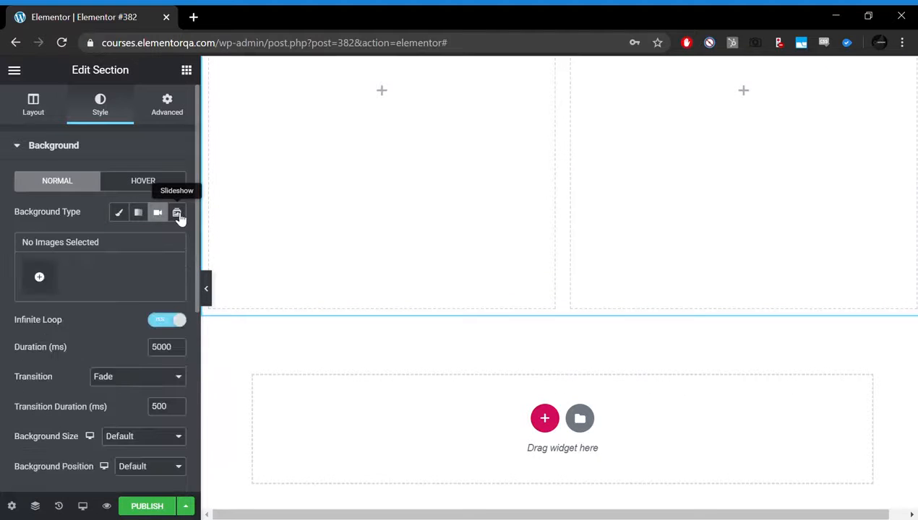
# Step: Return to the Classic background type and insert HeroBG.jpg from the media library as the section's background image
pyautogui.click(120, 213)
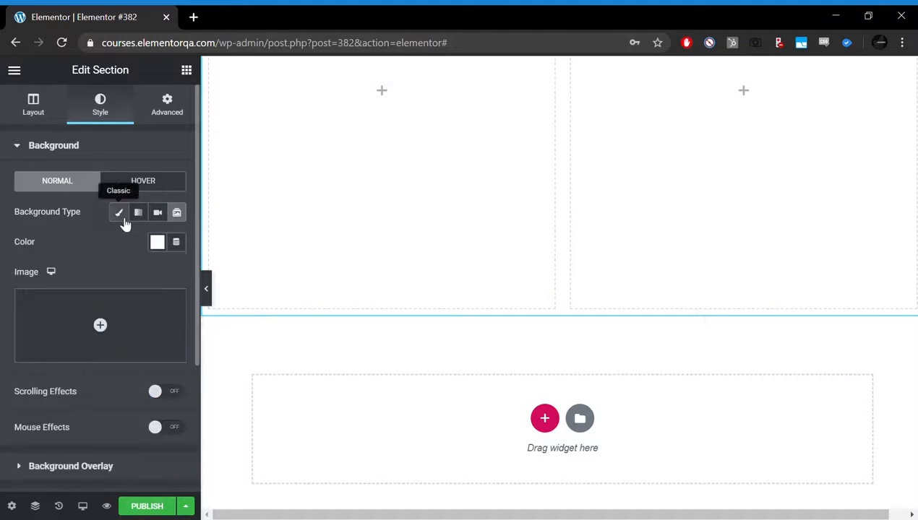
pyautogui.click(103, 314)
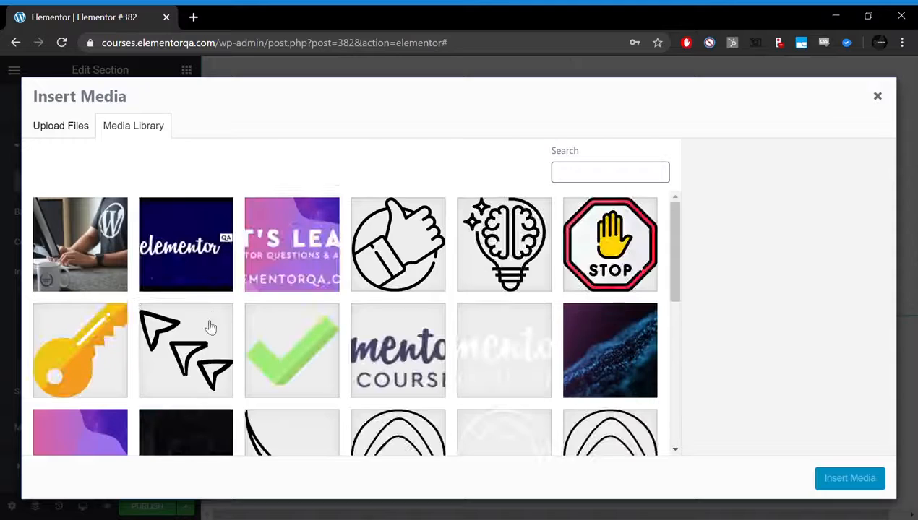
pyautogui.click(127, 263)
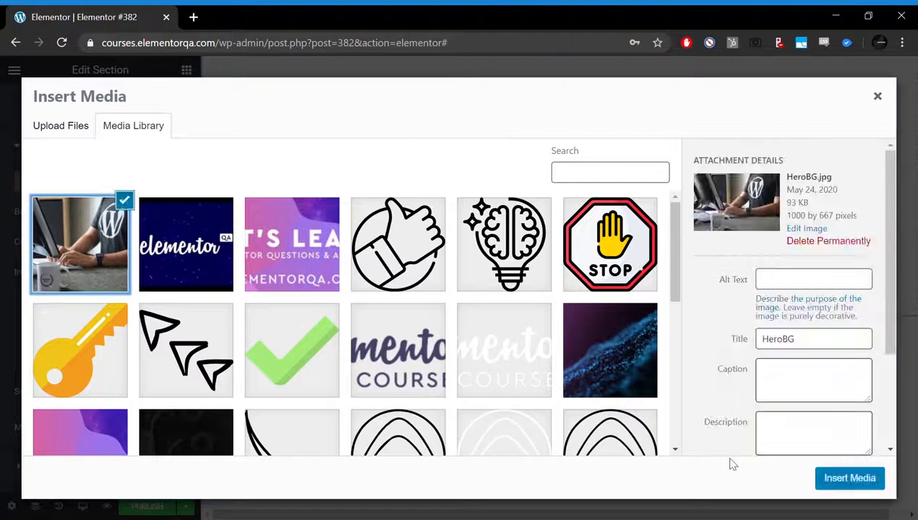
pyautogui.click(867, 481)
pyautogui.scroll(3, 491, 249)
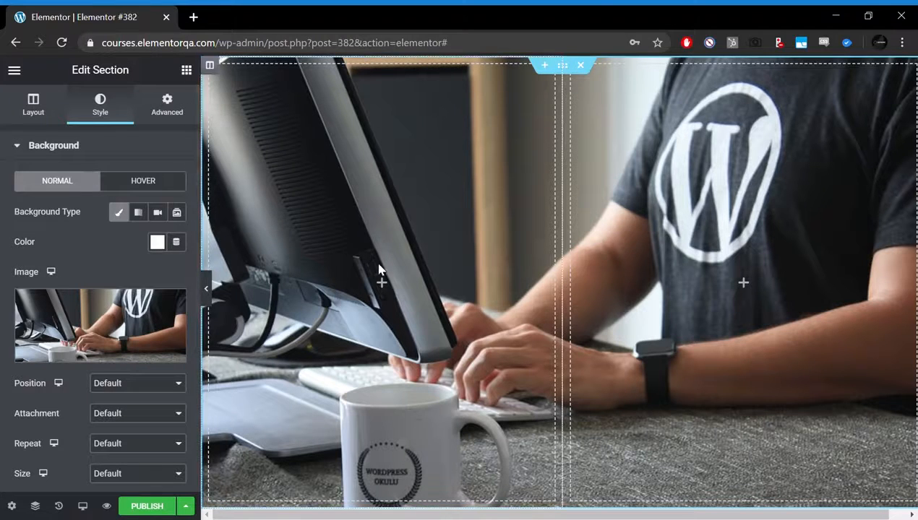
# Step: Preview the section at full page width, and set its background image's size to Cover and repeat to No-repeat
pyautogui.click(206, 288)
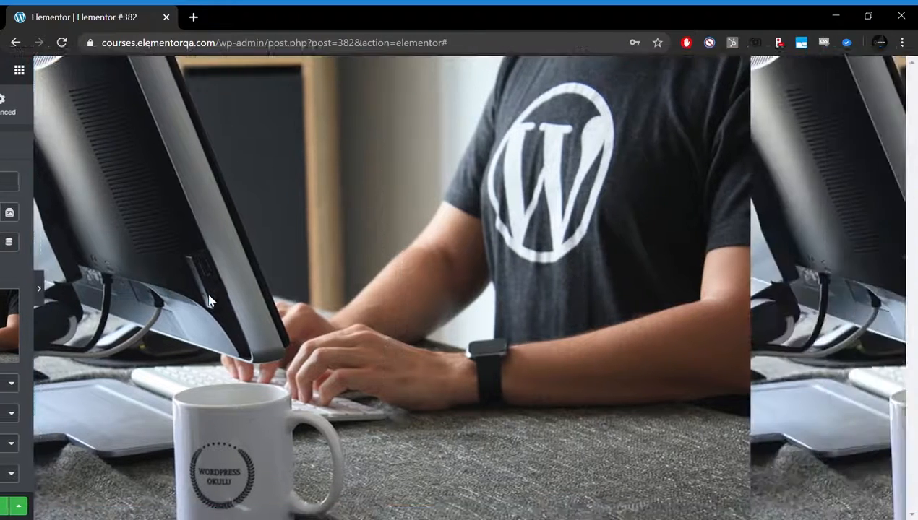
pyautogui.click(5, 293)
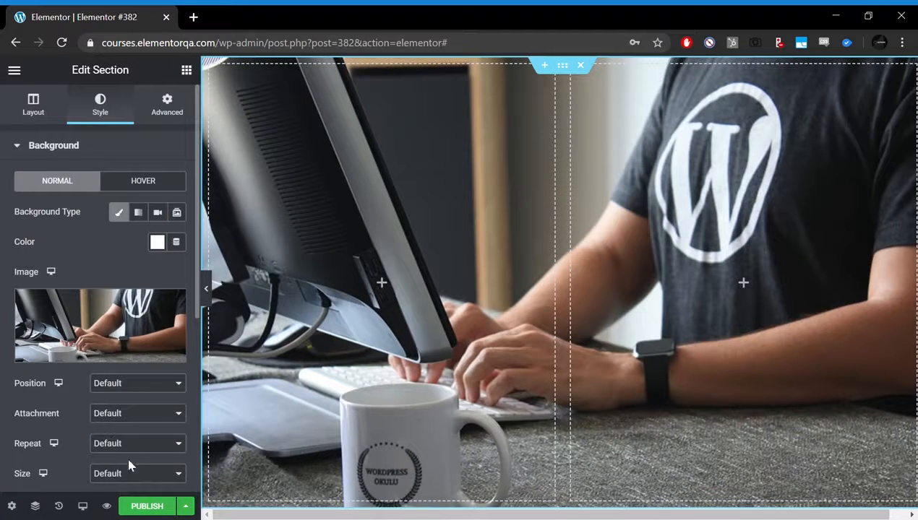
pyautogui.scroll(-1, 128, 465)
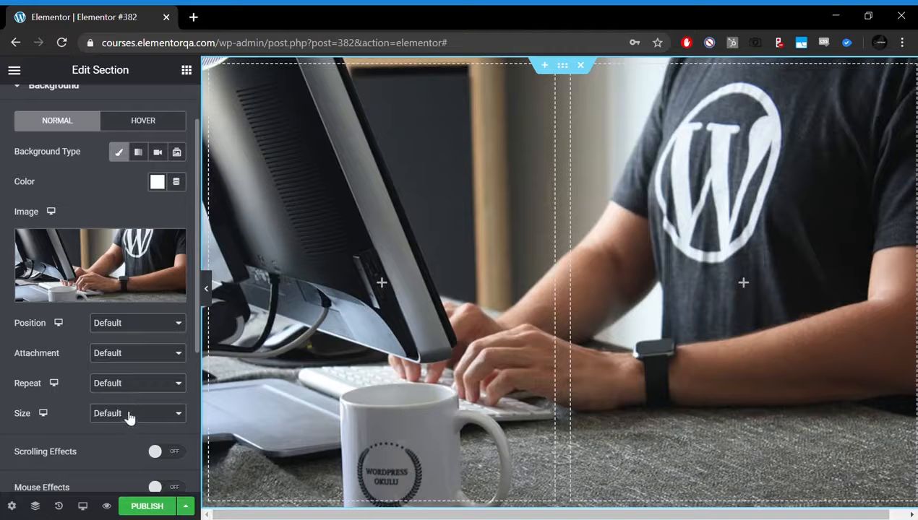
pyautogui.click(205, 288)
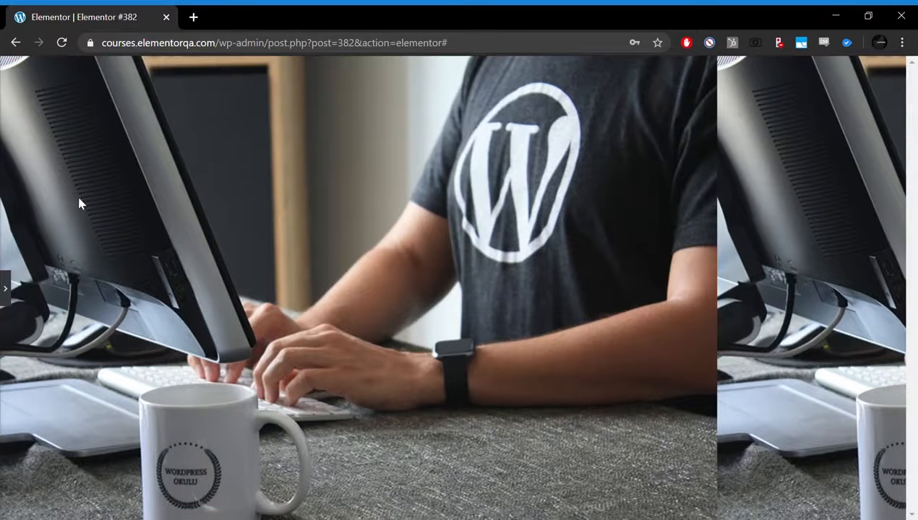
pyautogui.click(6, 288)
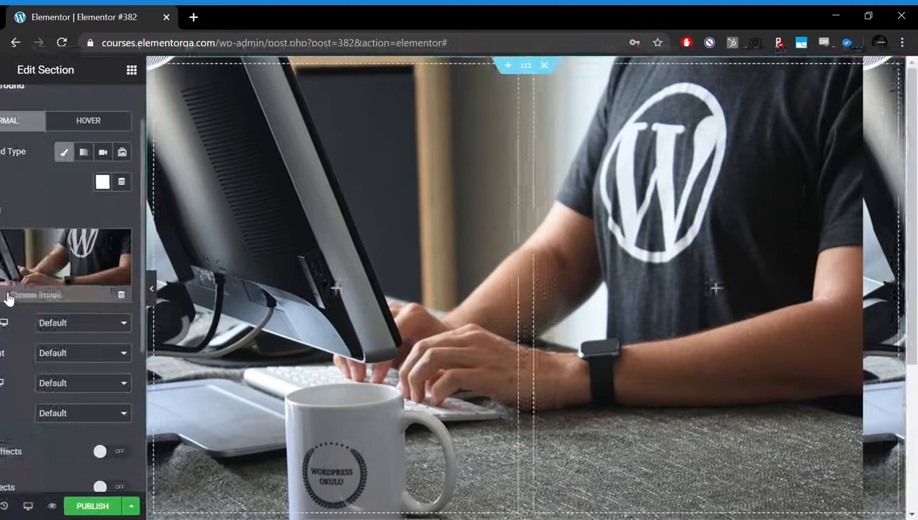
pyautogui.click(115, 417)
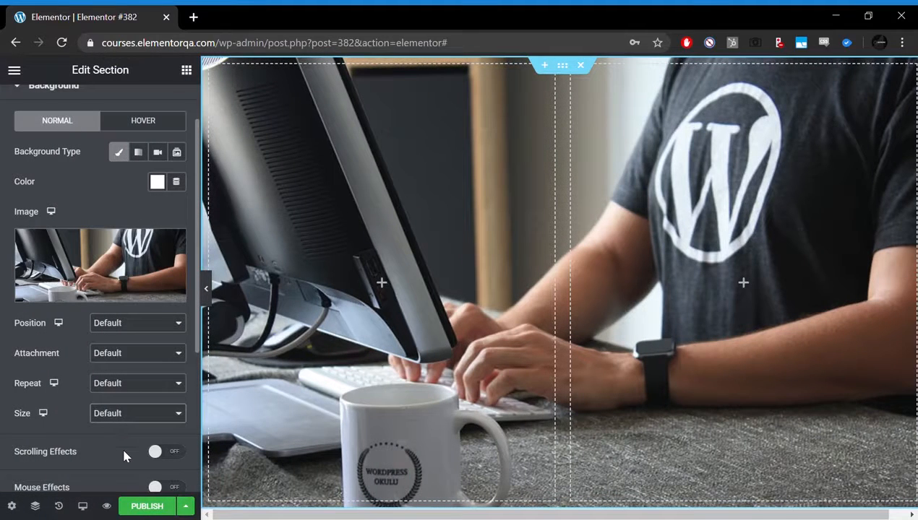
pyautogui.click(122, 443)
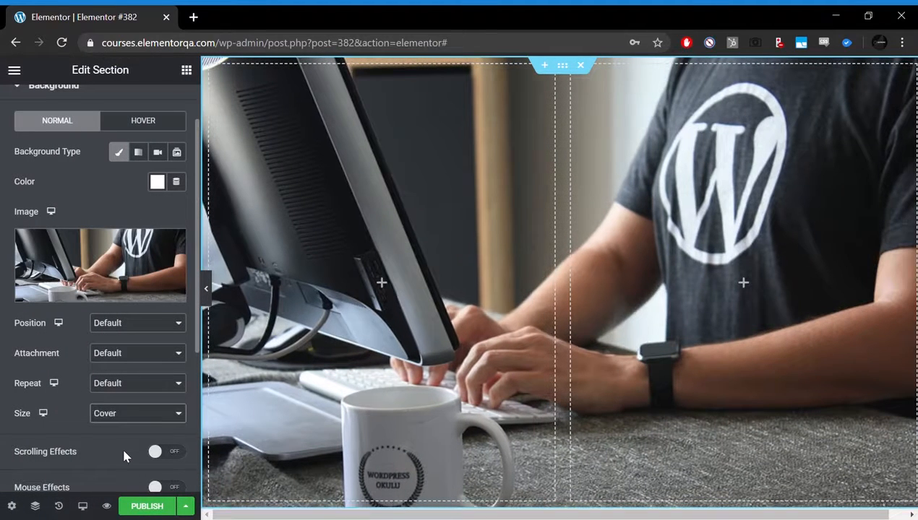
pyautogui.click(135, 386)
pyautogui.click(122, 406)
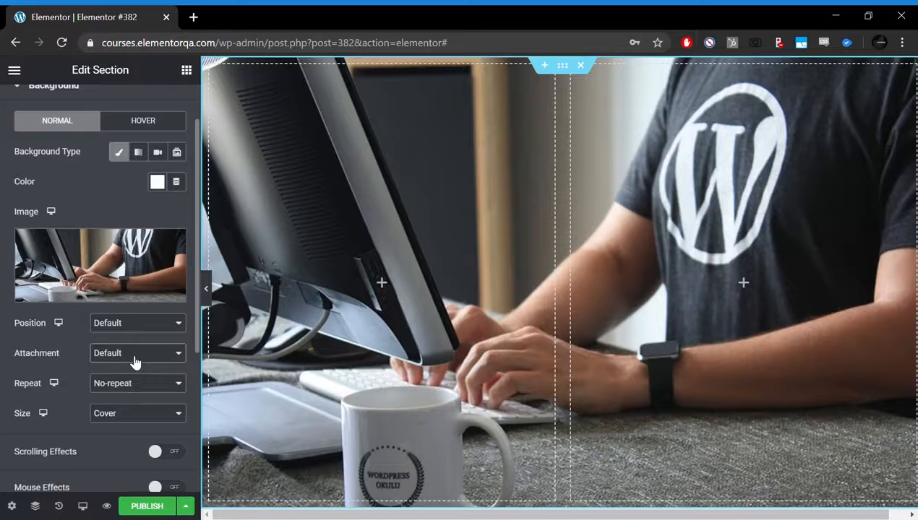
# Step: Try the Fixed attachment on the background image and check its effect while scrolling the page
pyautogui.click(134, 362)
pyautogui.click(139, 388)
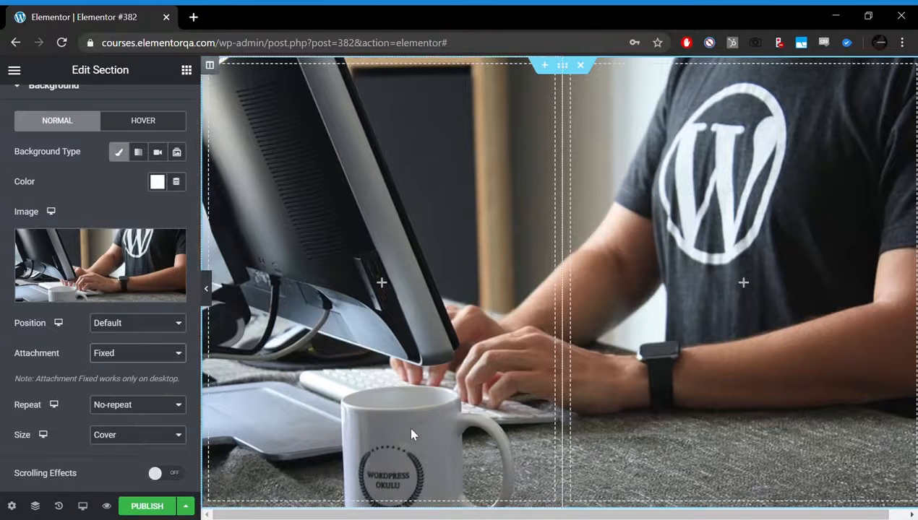
pyautogui.scroll(-3, 410, 435)
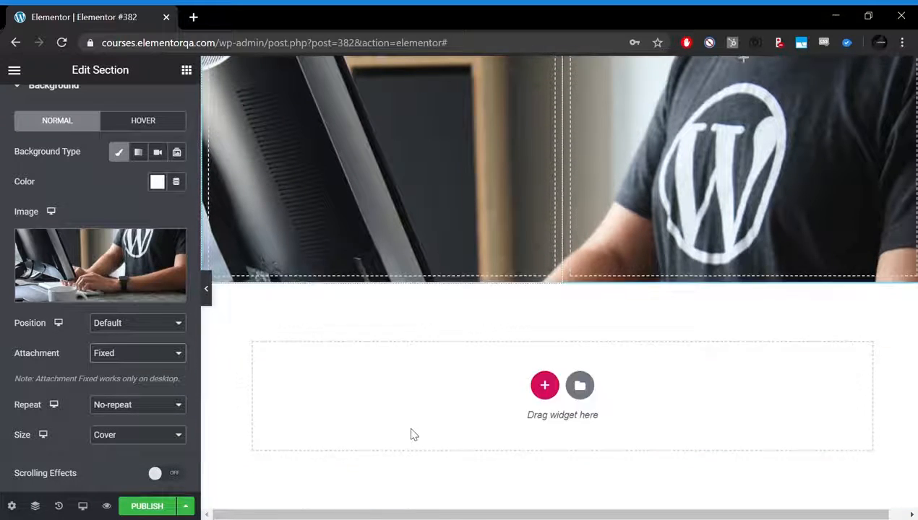
pyautogui.scroll(3, 410, 434)
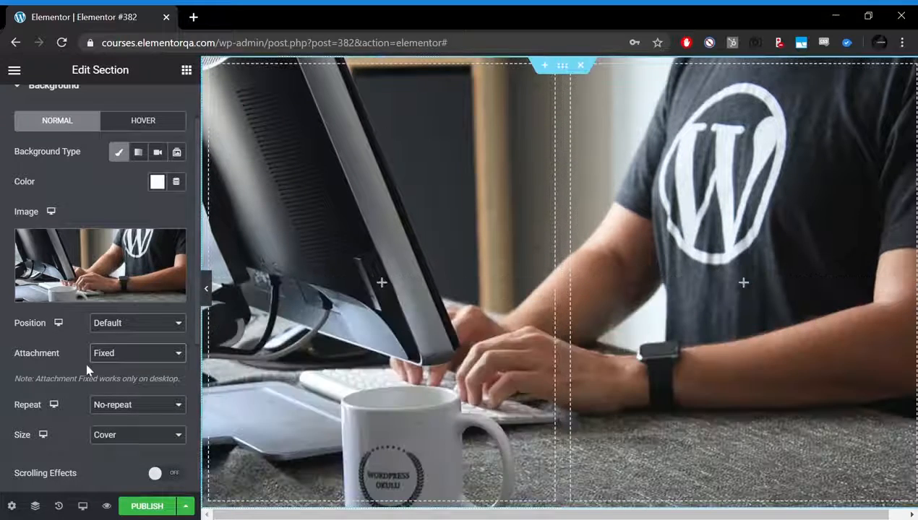
# Step: Set the background image's attachment to Scroll and check its behaviour on the page
pyautogui.click(118, 386)
pyautogui.scroll(-3, 381, 438)
pyautogui.scroll(3, 381, 439)
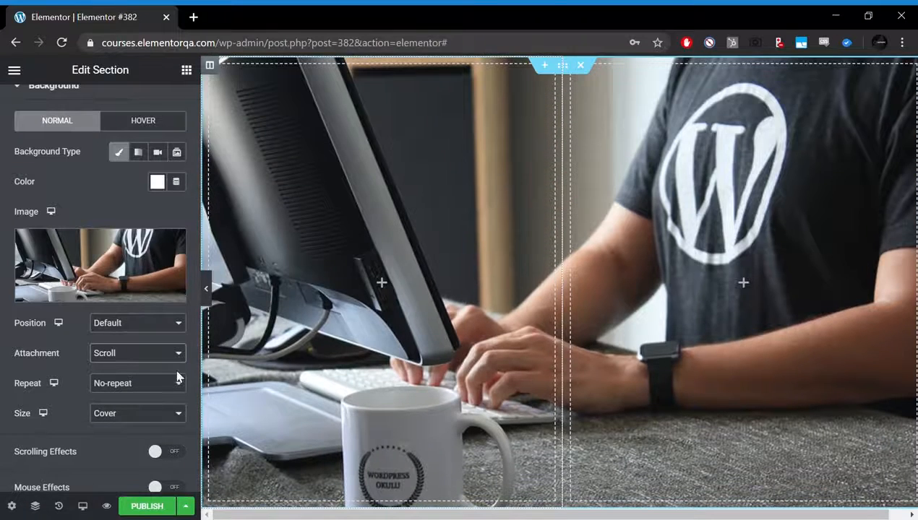
pyautogui.click(125, 380)
# Step: Try the Center Left position, and set the background image's position to Center Center
pyautogui.click(118, 328)
pyautogui.click(125, 364)
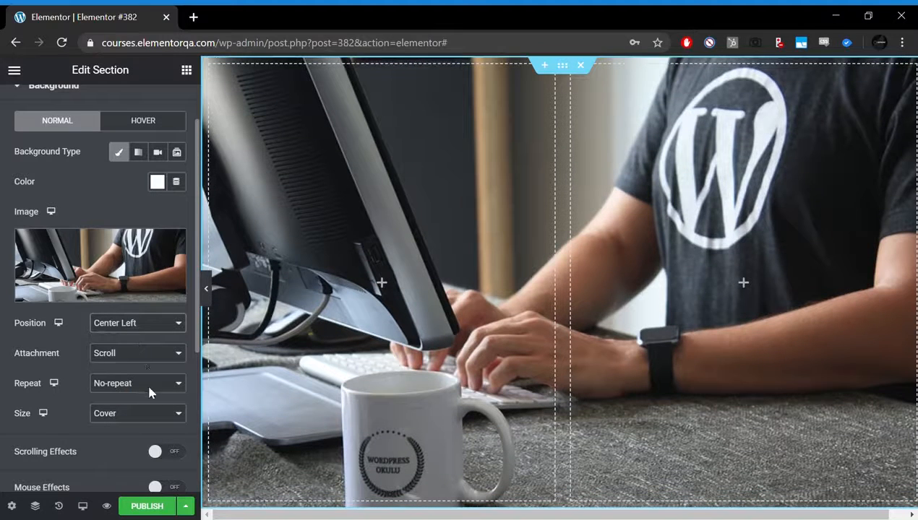
pyautogui.click(146, 353)
pyautogui.click(140, 412)
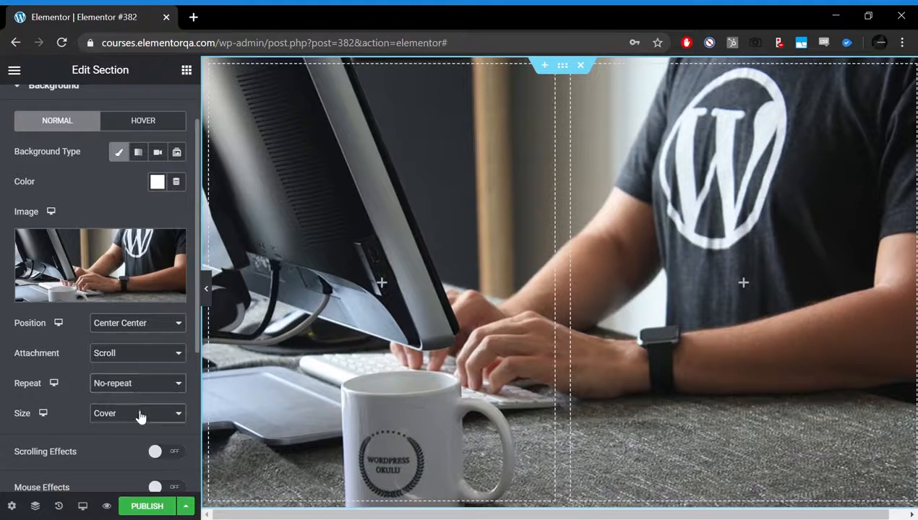
# Step: Preview the section at full page width, and turn on Scrolling Effects for its background
pyautogui.click(207, 289)
pyautogui.click(7, 292)
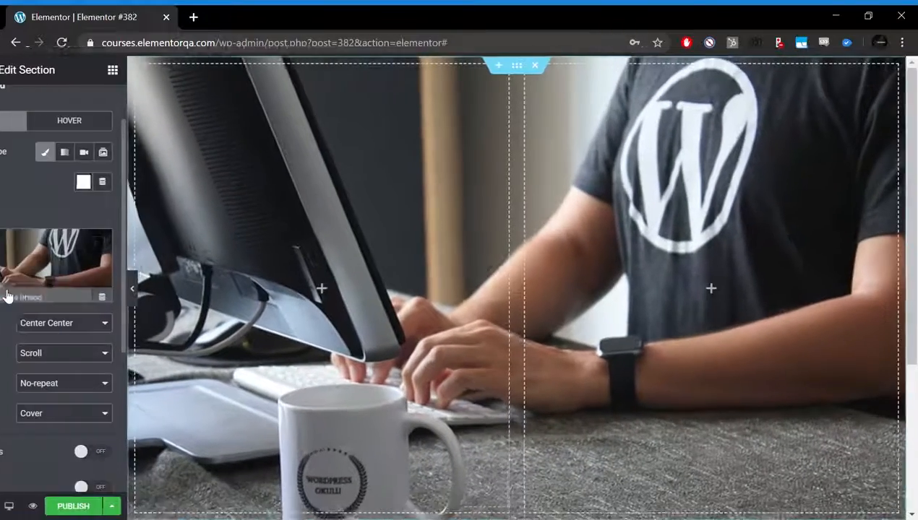
pyautogui.scroll(-5, 41, 348)
pyautogui.click(167, 297)
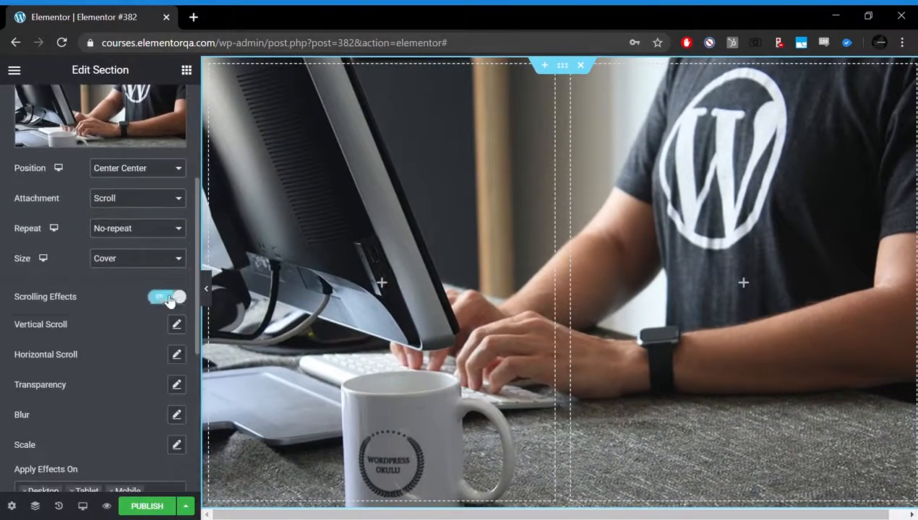
# Step: Try the Vertical Scroll effect on the background with direction Up and speed 4, and check it while scrolling the page
pyautogui.click(177, 324)
pyautogui.scroll(-3, 477, 410)
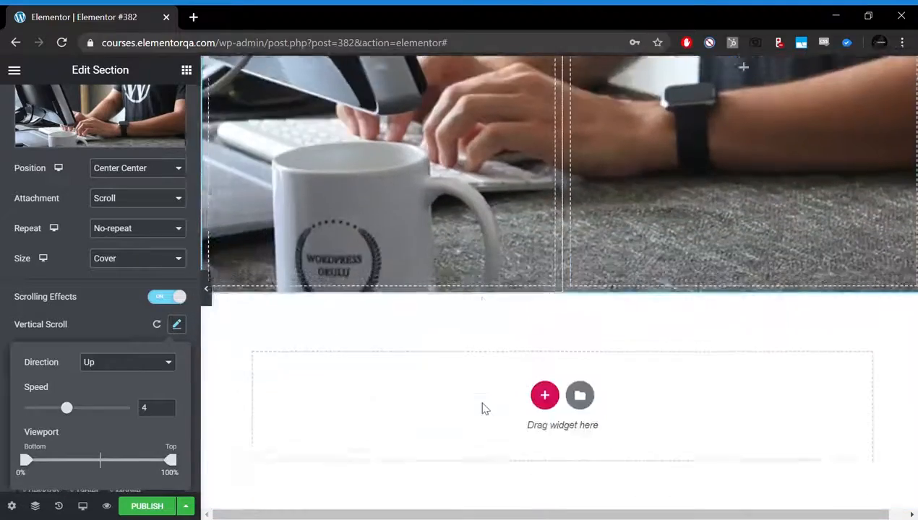
pyautogui.scroll(3, 481, 407)
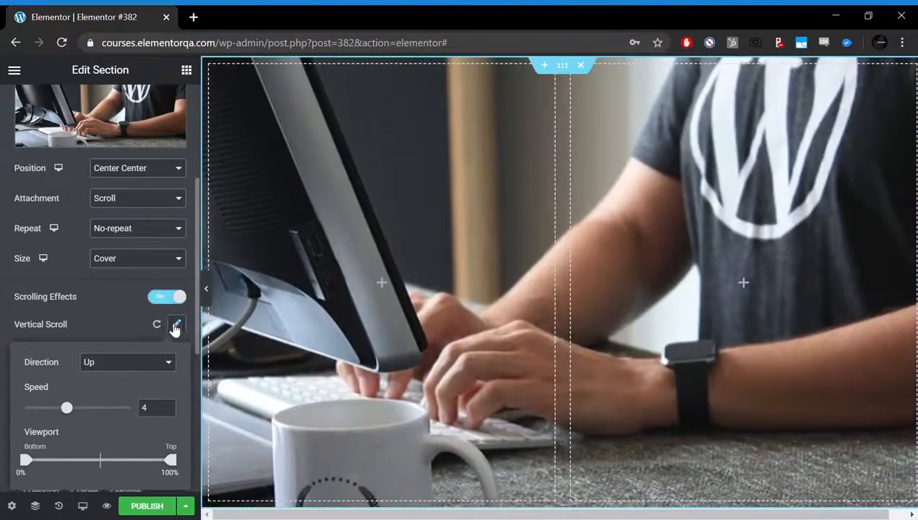
pyautogui.click(174, 326)
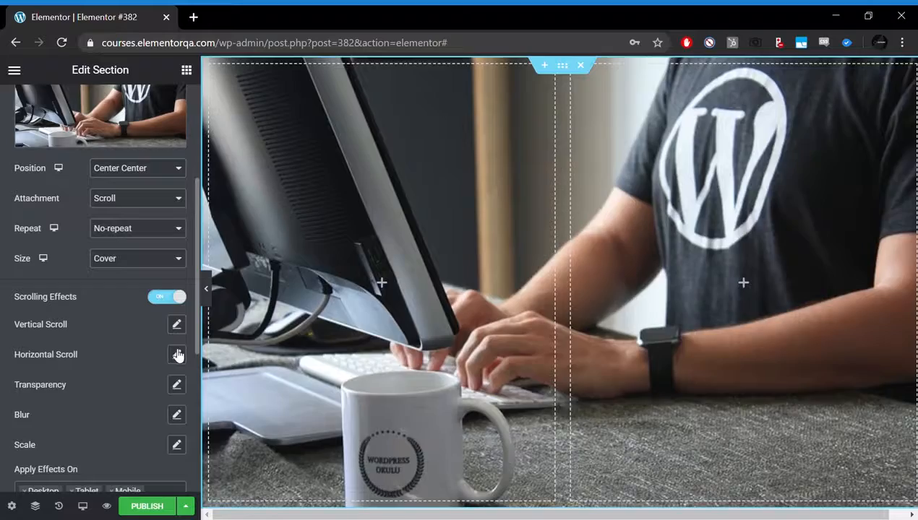
# Step: Try the Horizontal Scroll effect (To Left, speed 4) and the Scale effect (Scale Up, speed 4) on the background
pyautogui.click(177, 354)
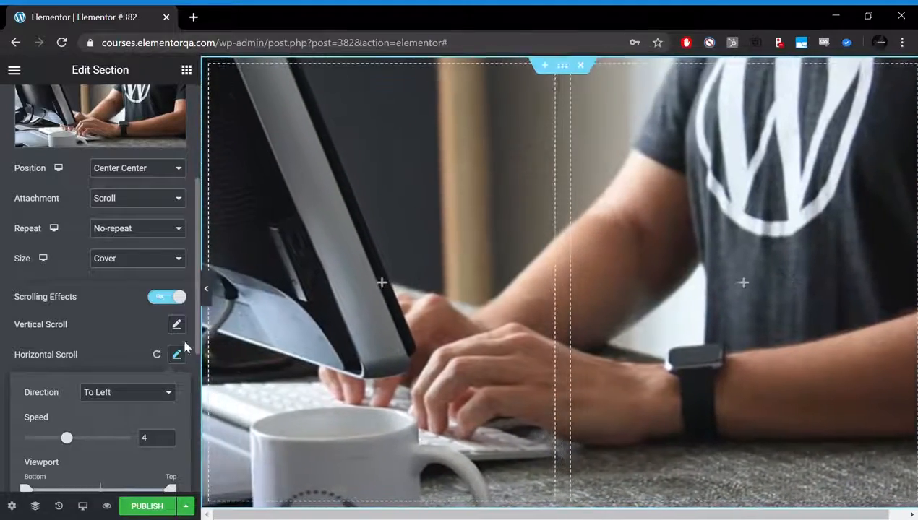
pyautogui.click(157, 354)
pyautogui.scroll(-1, 173, 326)
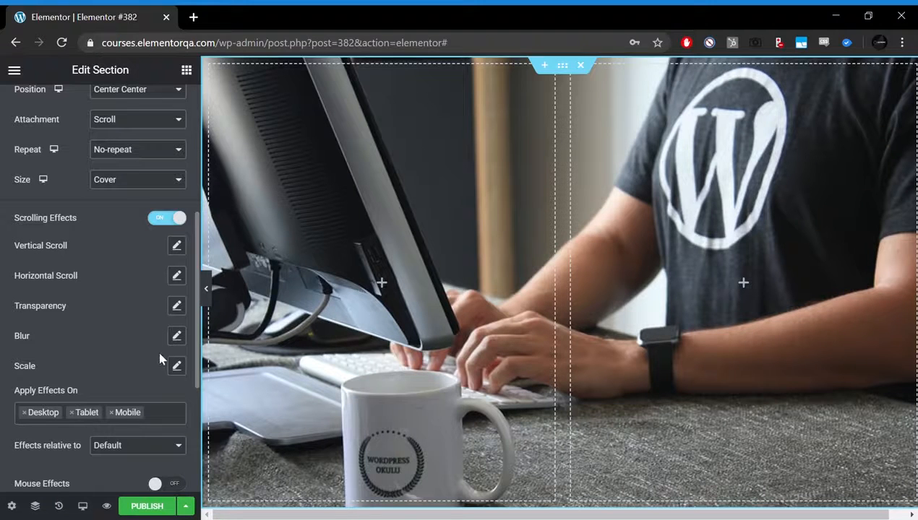
pyautogui.click(176, 366)
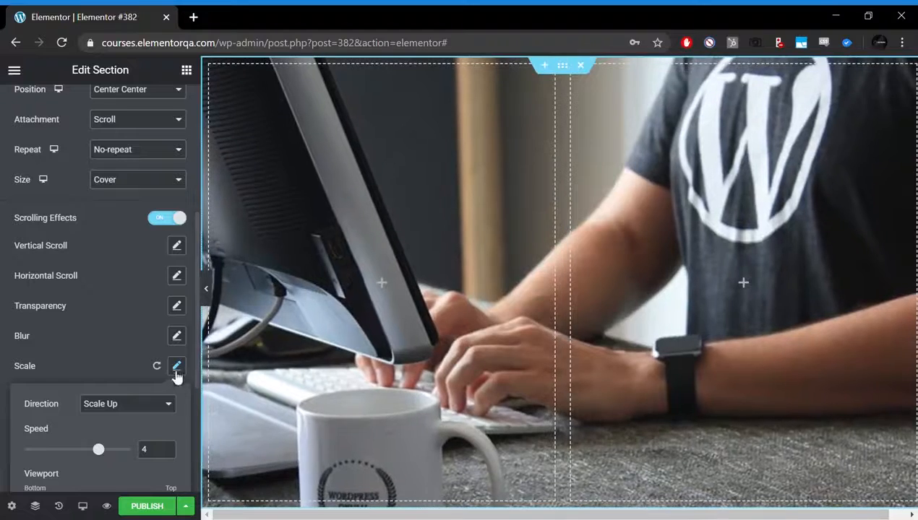
pyautogui.click(177, 365)
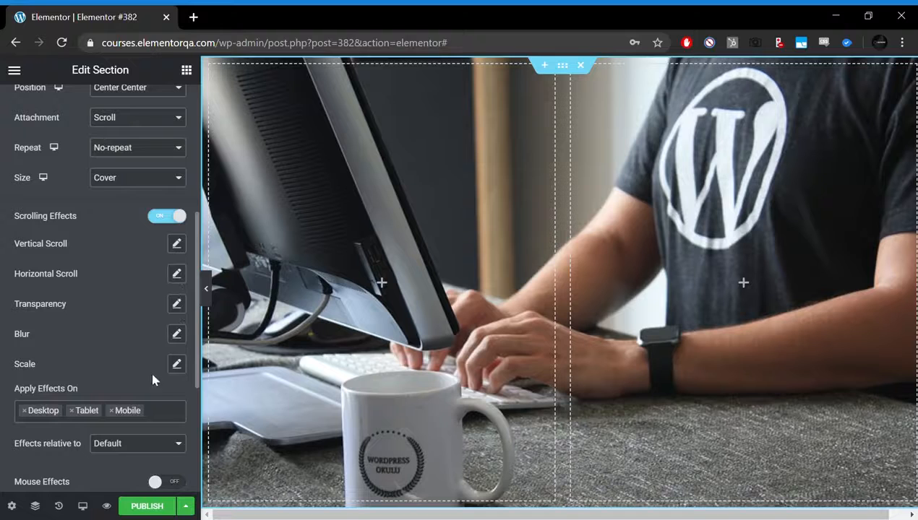
# Step: Try the background's Mouse Effects with Mouse Track set to Opposite and speed 1
pyautogui.scroll(-3, 156, 361)
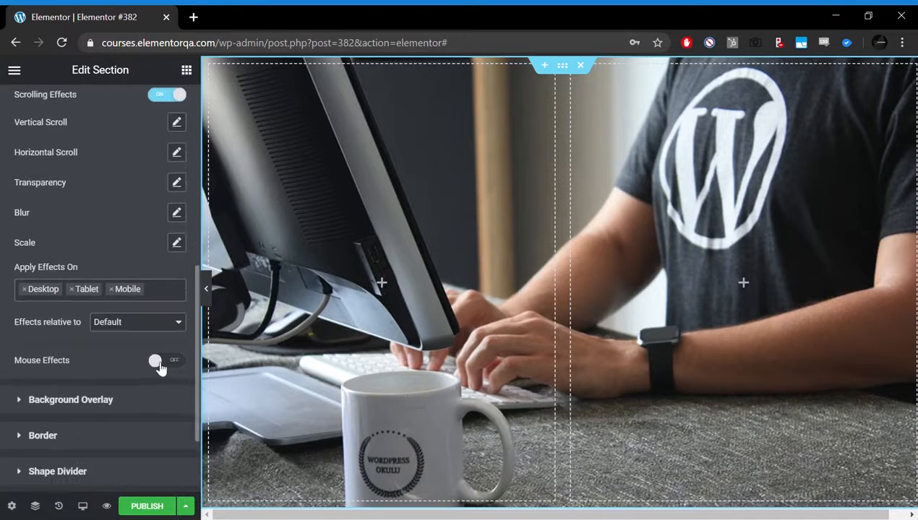
pyautogui.click(159, 361)
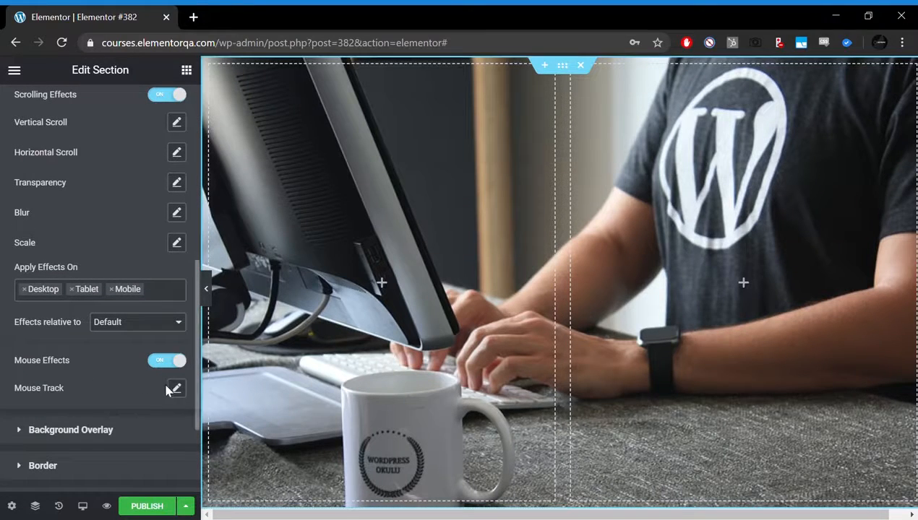
pyautogui.click(176, 388)
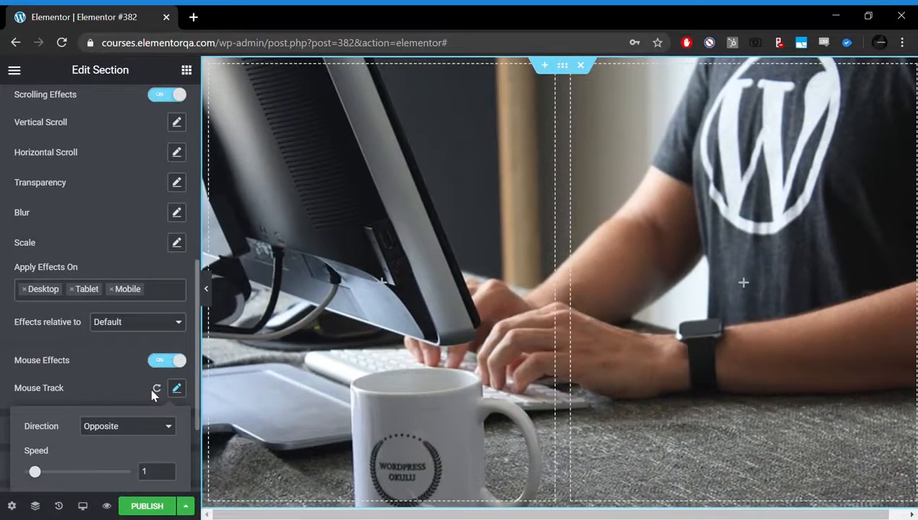
pyautogui.click(164, 361)
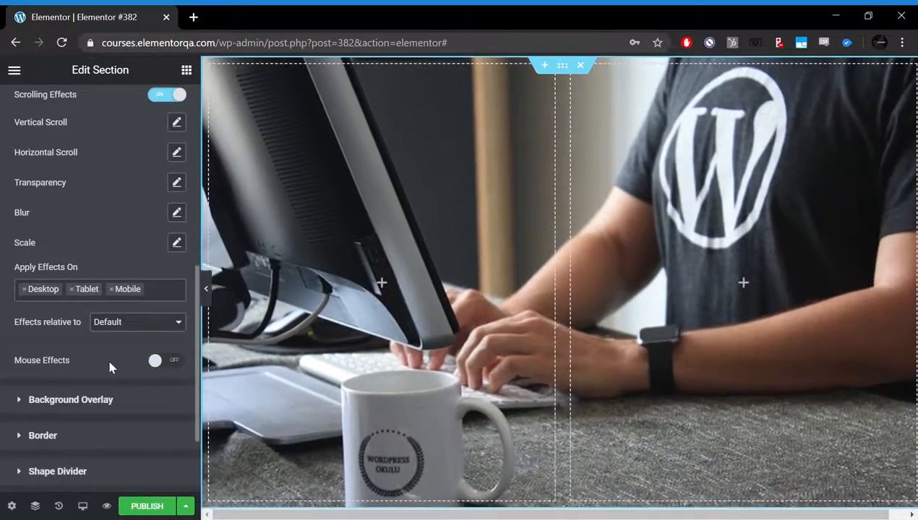
# Step: Add a classic background overlay to the section in red #FF0000 with an opacity of 0.55
pyautogui.scroll(-2, 105, 361)
pyautogui.scroll(6, 54, 320)
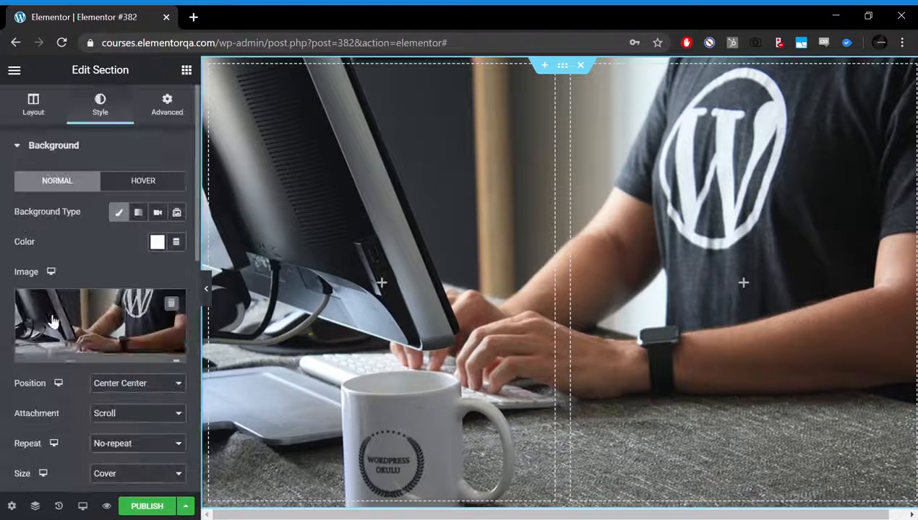
pyautogui.scroll(-3, 80, 304)
pyautogui.click(62, 297)
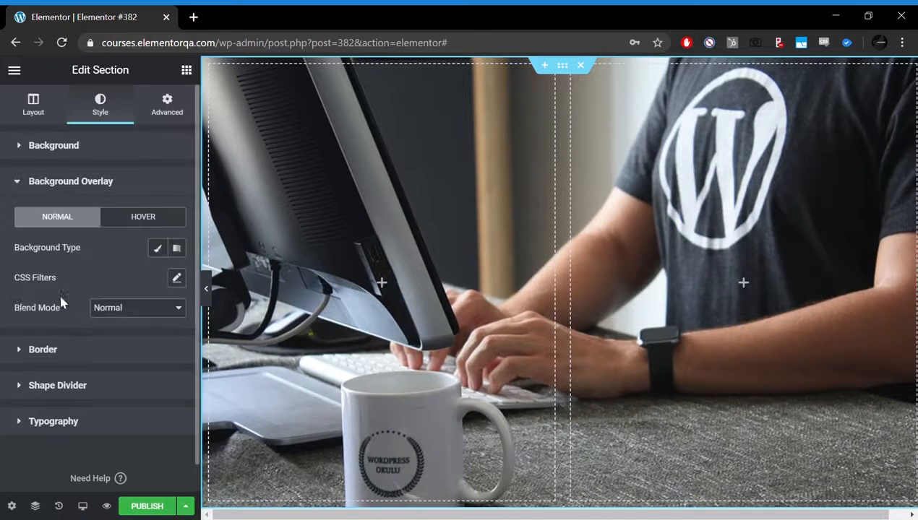
pyautogui.click(167, 250)
pyautogui.click(158, 277)
pyautogui.moveTo(210, 292)
pyautogui.mouseDown()
pyautogui.moveTo(231, 297)
pyautogui.moveTo(430, 136)
pyautogui.mouseUp()
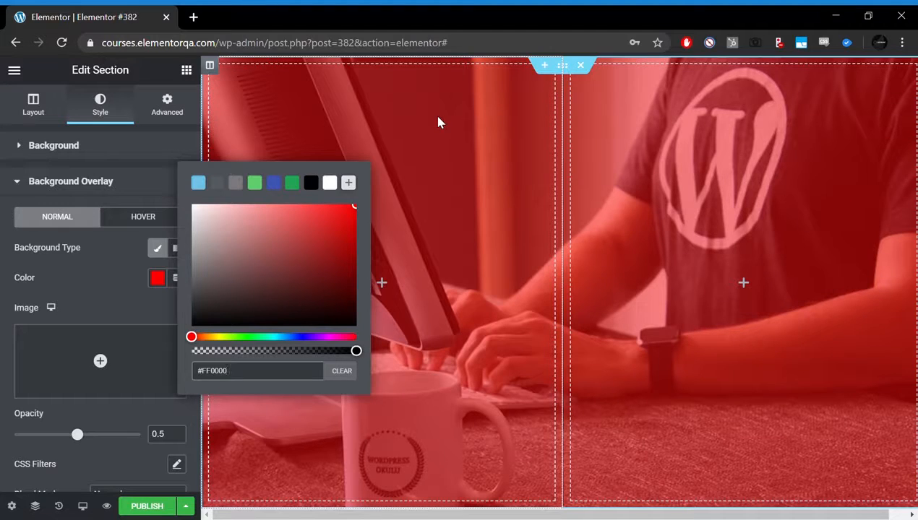
pyautogui.moveTo(238, 281)
pyautogui.mouseDown()
pyautogui.moveTo(106, 420)
pyautogui.moveTo(239, 280)
pyautogui.moveTo(368, 204)
pyautogui.mouseUp()
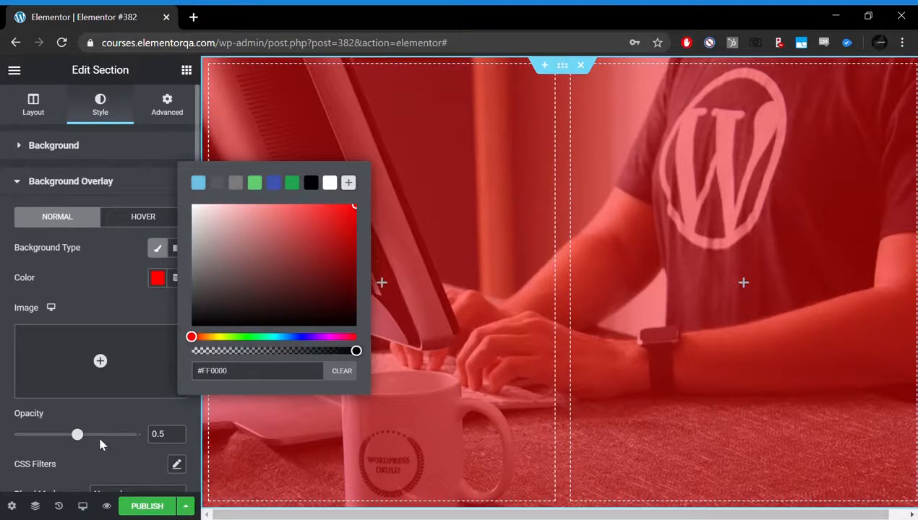
pyautogui.moveTo(77, 434); pyautogui.dragTo(94, 419)
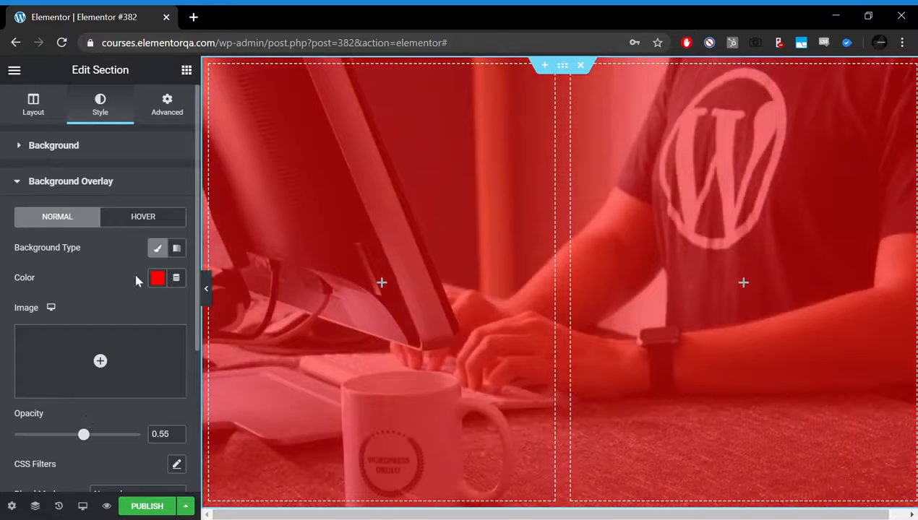
# Step: Try the gradient type for the background overlay, and remove the overlay from the section
pyautogui.click(176, 248)
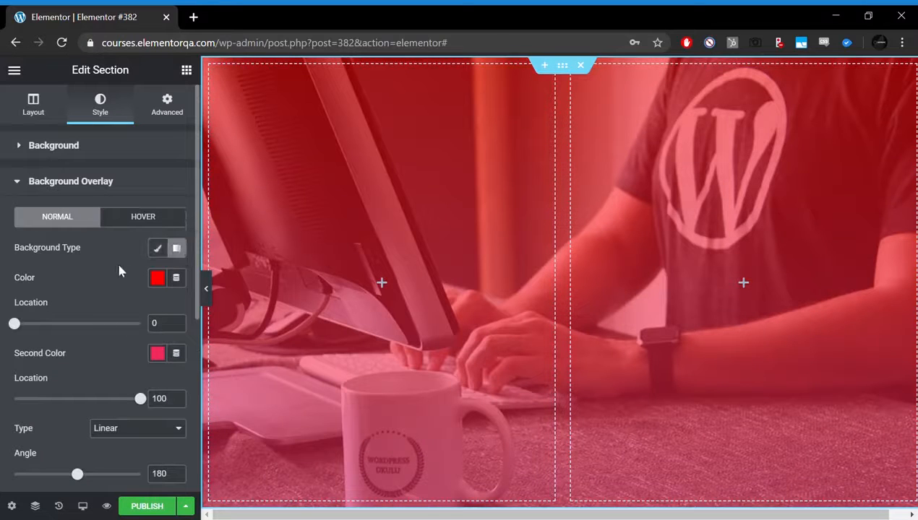
pyautogui.click(158, 250)
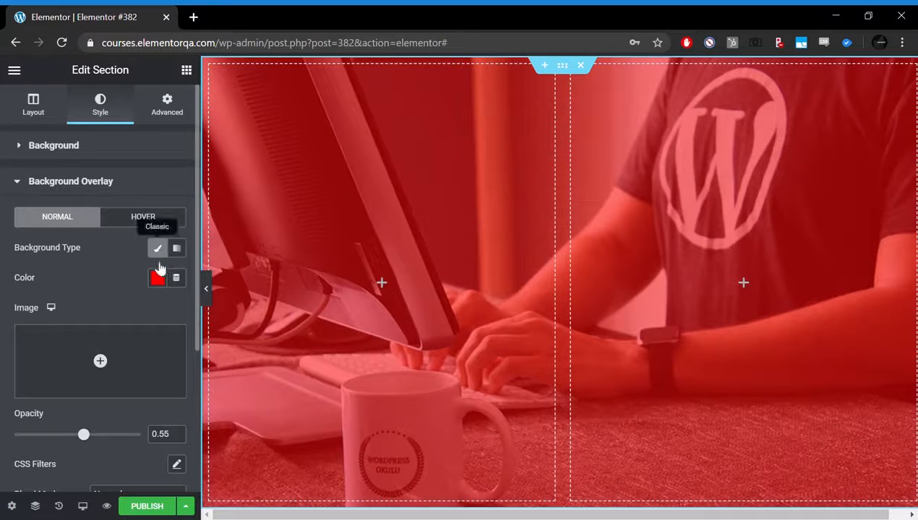
pyautogui.click(158, 249)
# Step: Give the section a Solid border type and set its border radius to 10 px on all corners
pyautogui.scroll(-1, 106, 265)
pyautogui.click(72, 322)
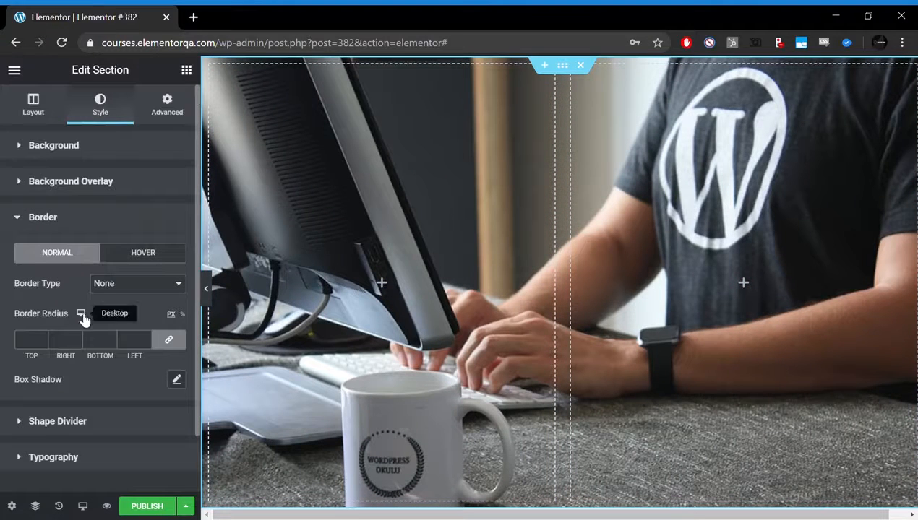
pyautogui.click(112, 291)
pyautogui.click(114, 308)
pyautogui.click(66, 436)
pyautogui.write('10')
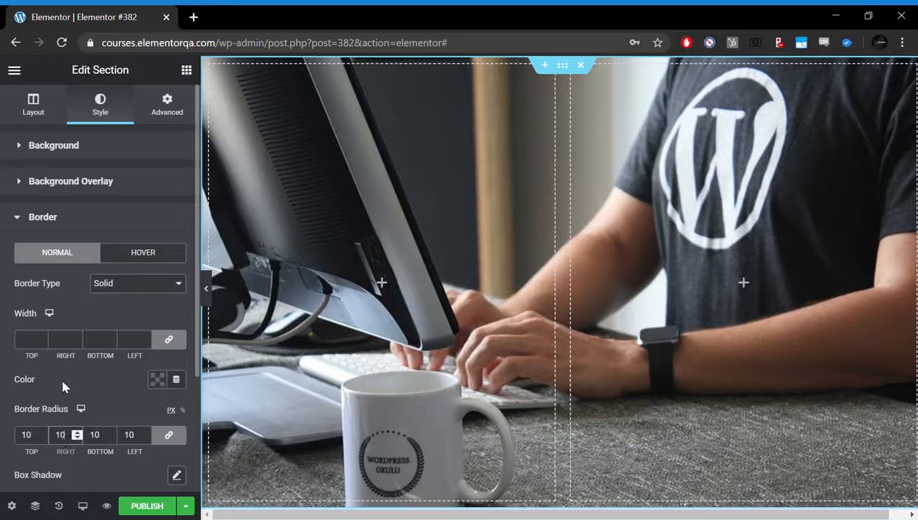
# Step: Try a border width of 5 px and a border radius of 100 px on the section
pyautogui.click(26, 343)
pyautogui.write('5')
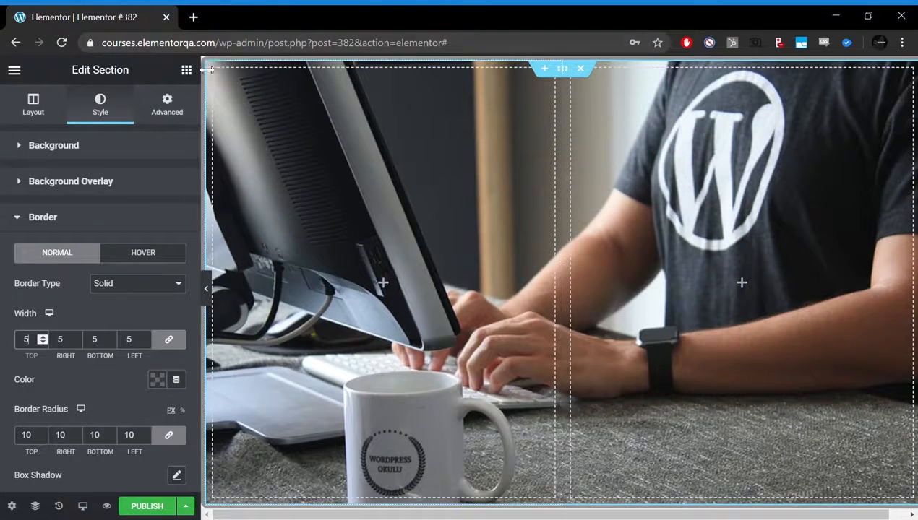
pyautogui.doubleClick(94, 435)
pyautogui.write('100')
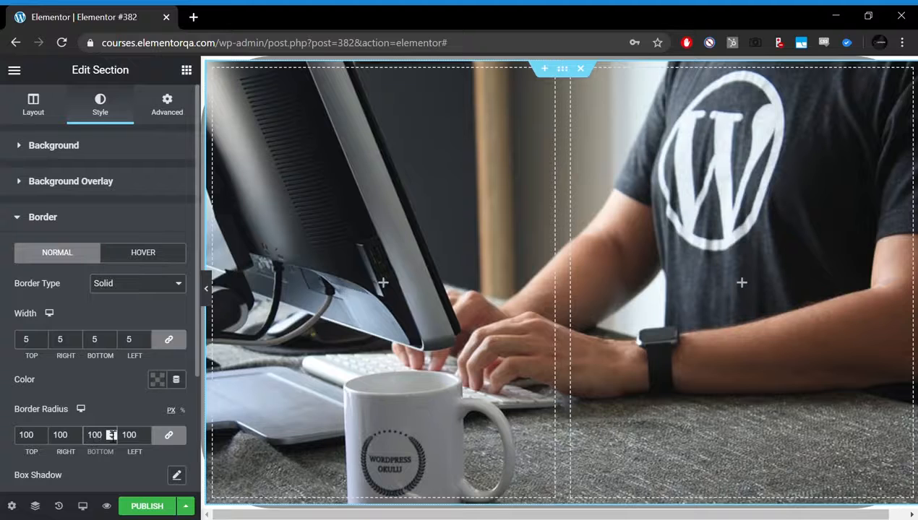
# Step: Clear the section's border radius and border width values
pyautogui.press('BackSpace')
pyautogui.press('BackSpace')
pyautogui.press('BackSpace')
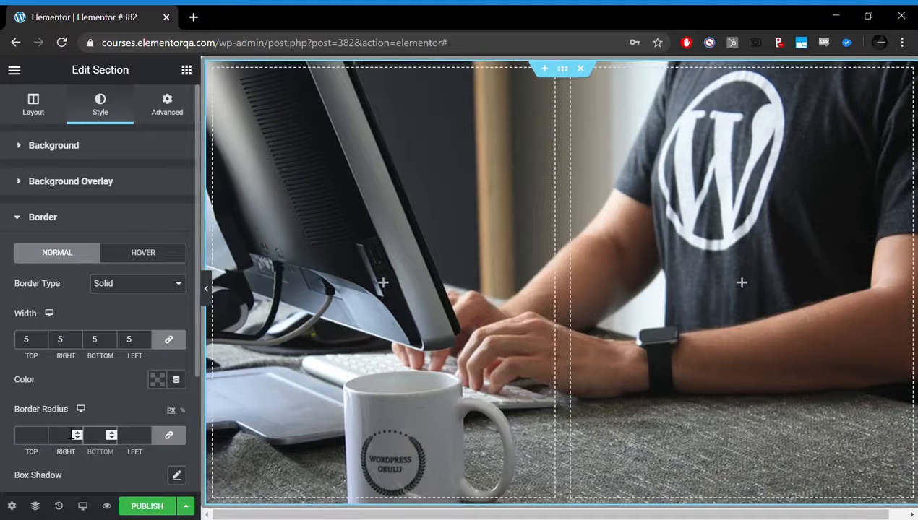
pyautogui.click(93, 344)
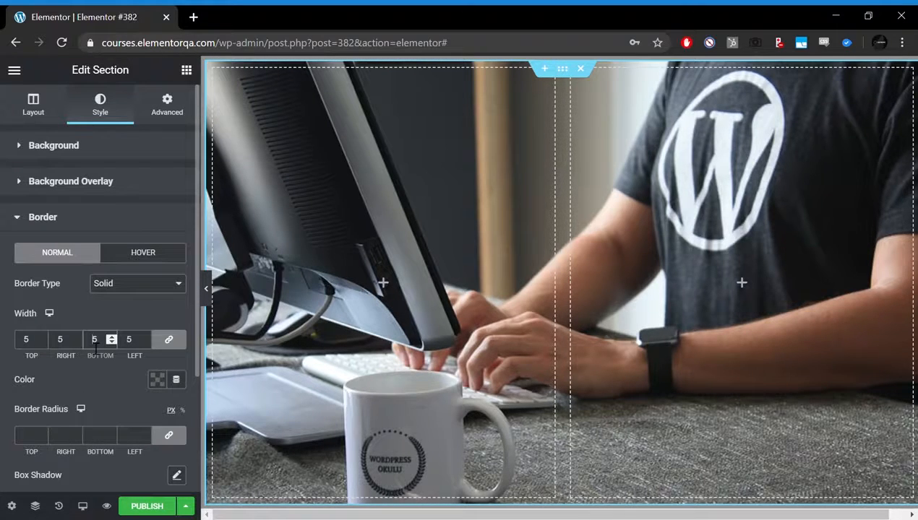
pyautogui.press('BackSpace')
# Step: Add a Tilt shape divider to the section's bottom edge and set its height to 125
pyautogui.scroll(-2, 89, 348)
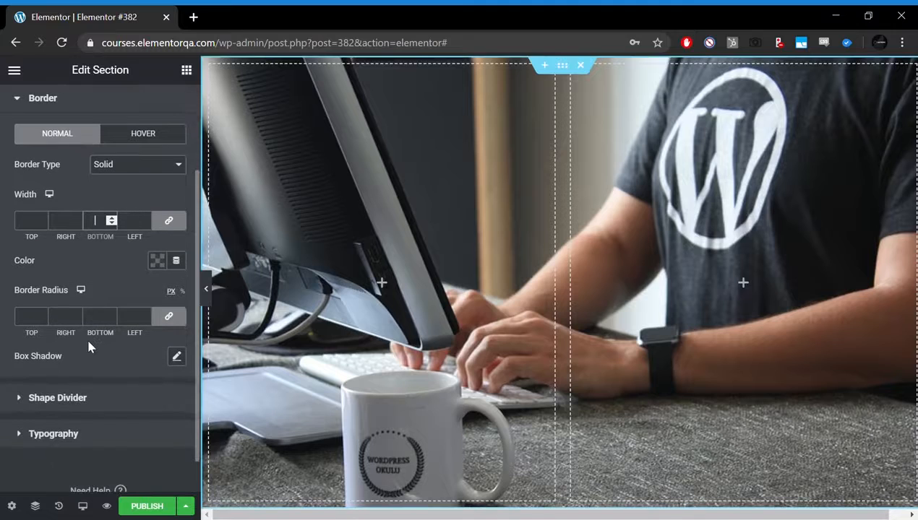
pyautogui.click(62, 402)
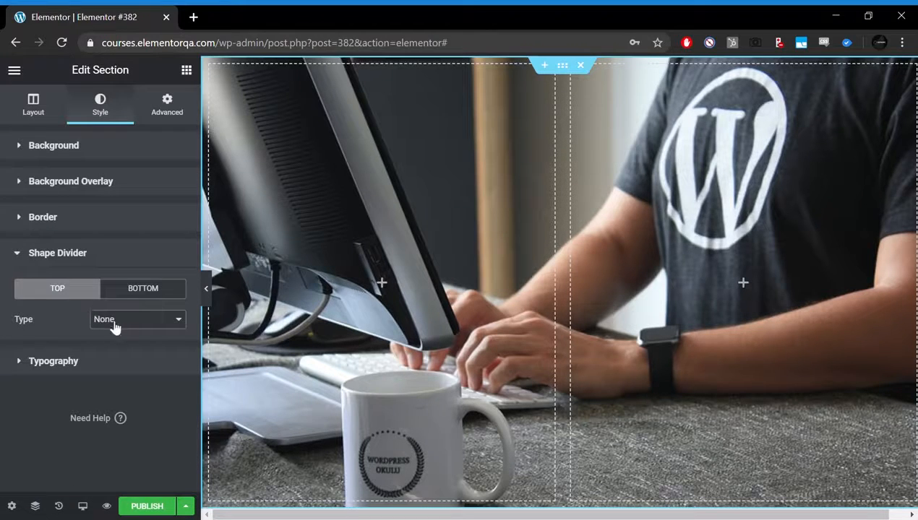
pyautogui.scroll(-1, 302, 374)
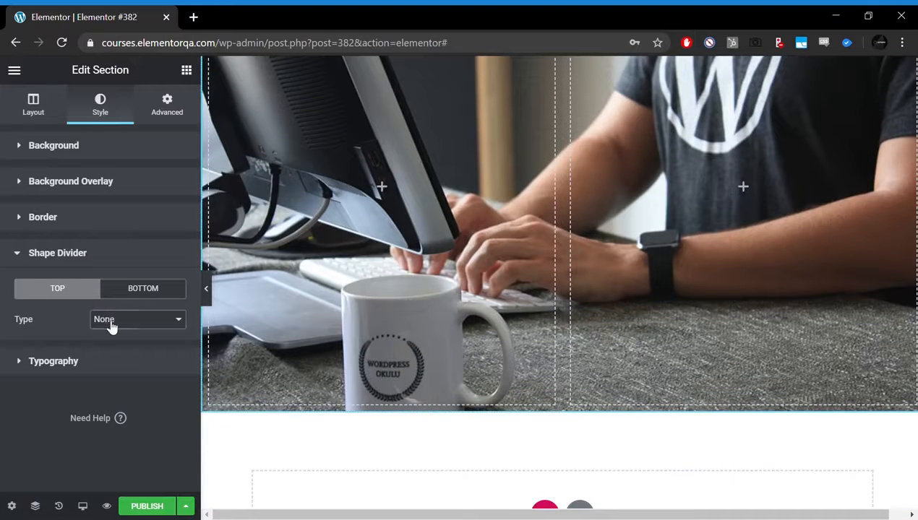
pyautogui.click(29, 249)
pyautogui.click(115, 265)
pyautogui.click(145, 288)
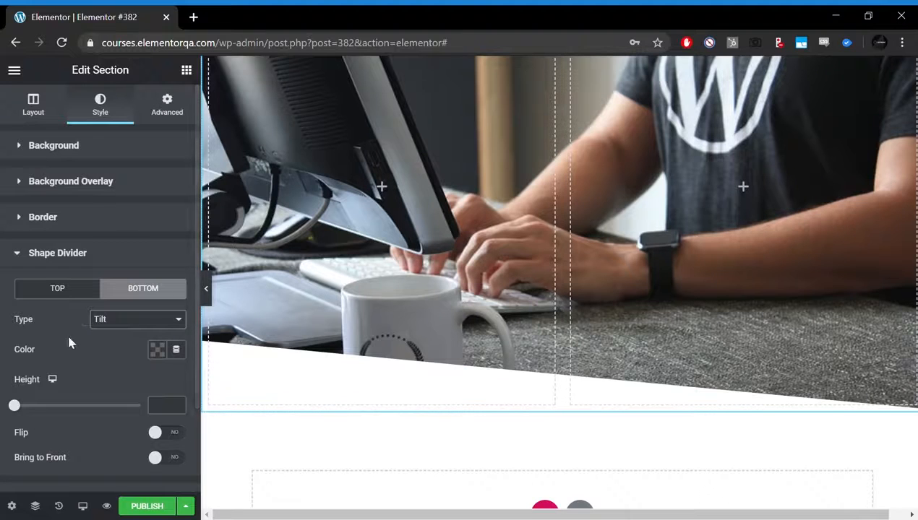
pyautogui.moveTo(22, 409); pyautogui.dragTo(46, 404)
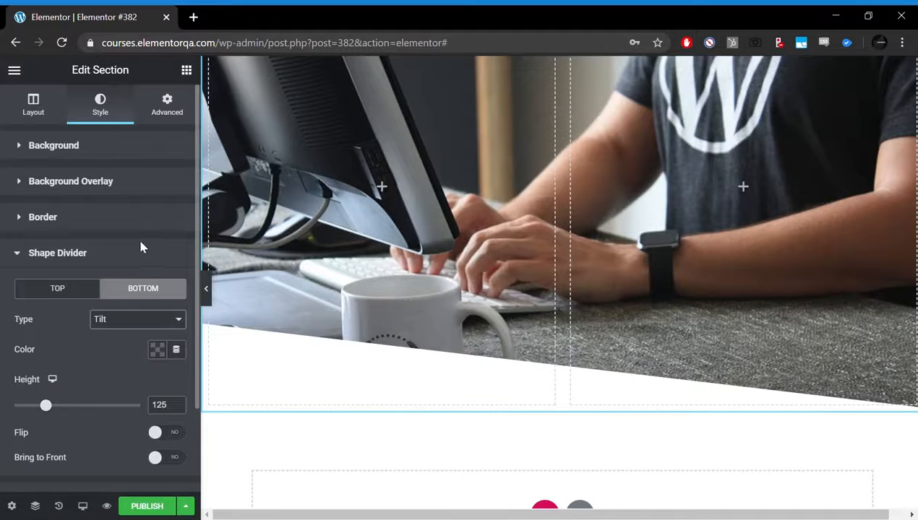
# Step: Change the bottom shape divider to Tilt Opacity with a width of 100, and open the section's typography settings
pyautogui.press('Down')
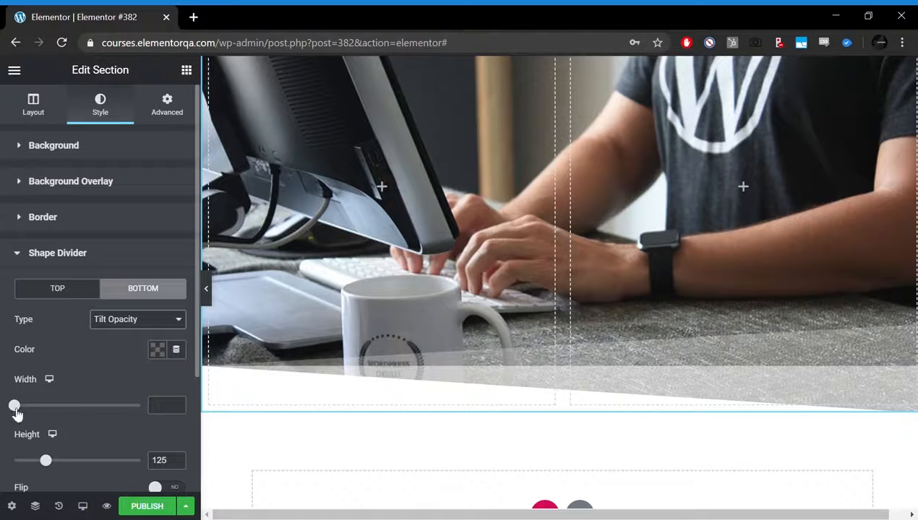
pyautogui.moveTo(15, 405)
pyautogui.mouseDown()
pyautogui.moveTo(186, 396)
pyautogui.moveTo(7, 410)
pyautogui.mouseUp()
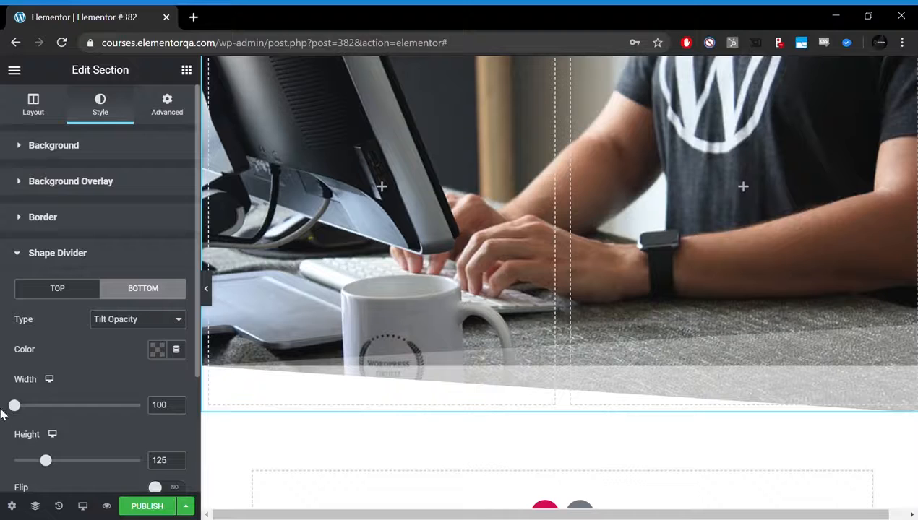
pyautogui.scroll(-2, 46, 410)
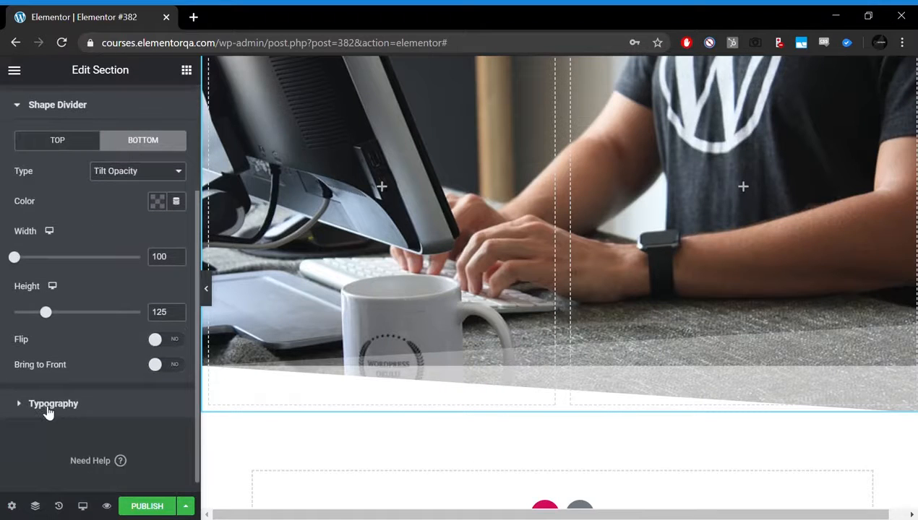
pyautogui.click(48, 408)
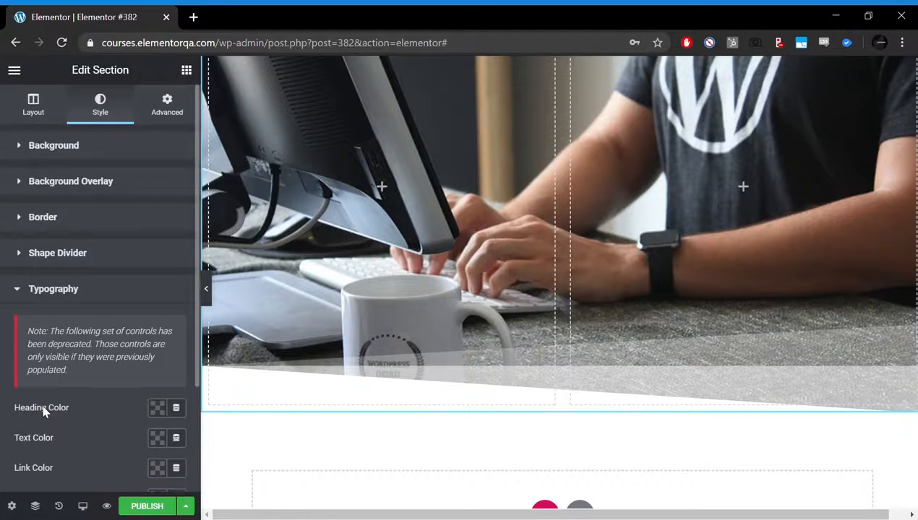
# Step: Try a 50 px top and bottom margin on the section and clear it again
pyautogui.scroll(-2, 43, 410)
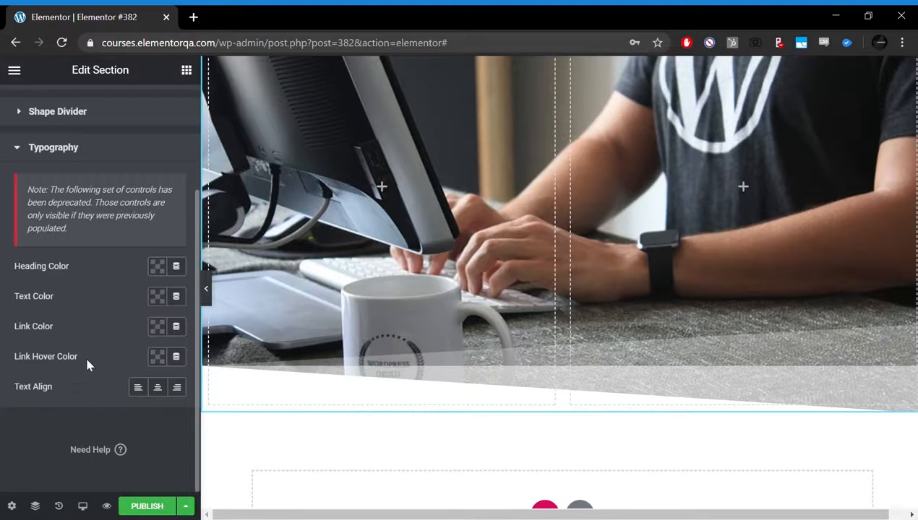
pyautogui.scroll(2, 81, 322)
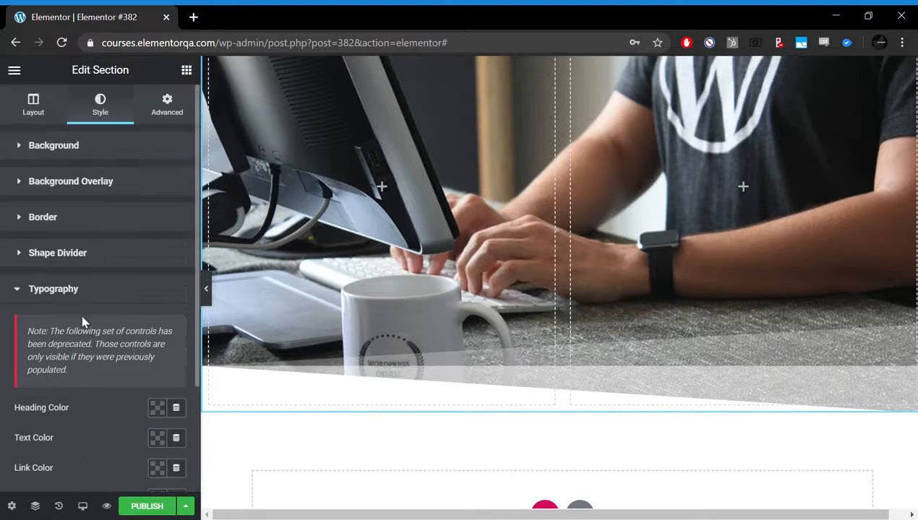
pyautogui.click(171, 106)
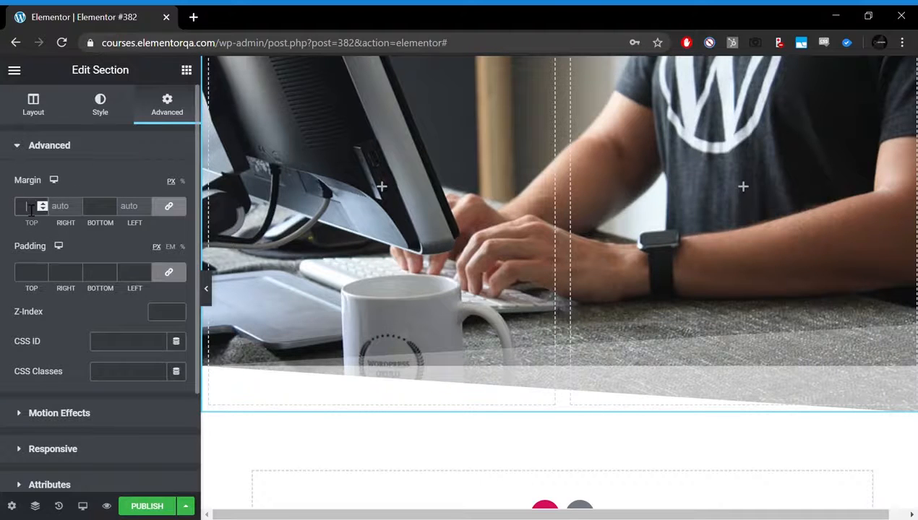
pyautogui.scroll(2, 293, 188)
pyautogui.write('50')
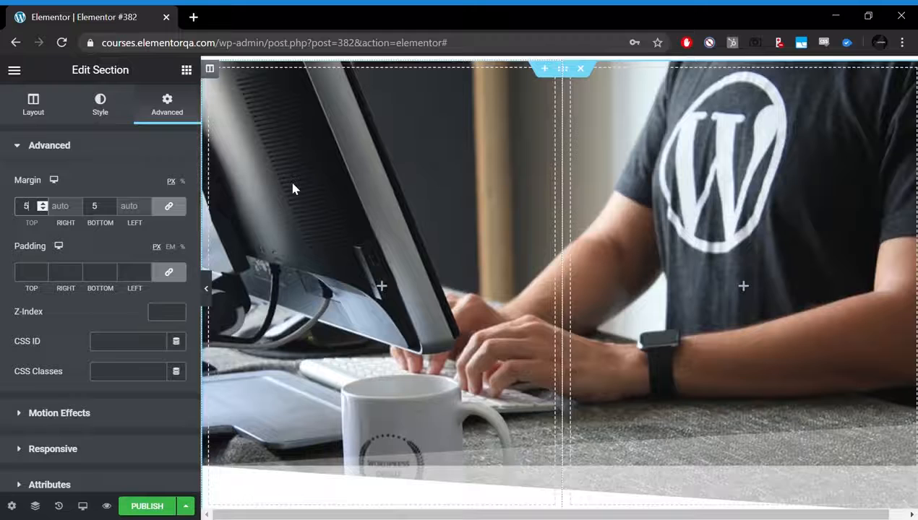
pyautogui.press('BackSpace')
pyautogui.press('BackSpace')
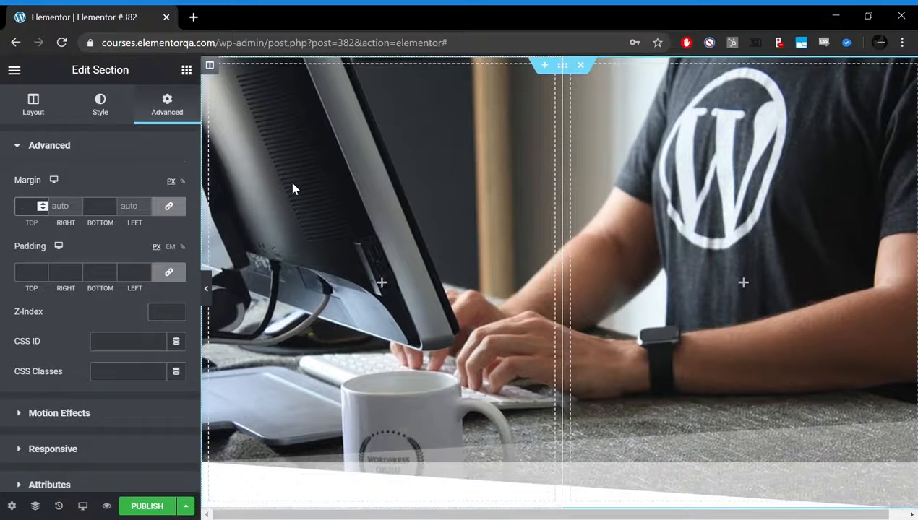
pyautogui.write('50')
pyautogui.press('BackSpace')
pyautogui.press('BackSpace')
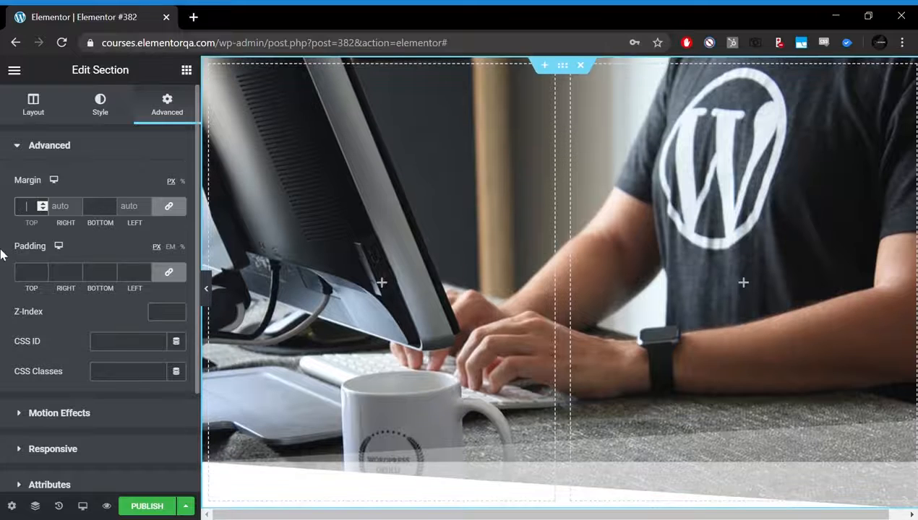
# Step: Try 50 px of padding on all sides of the section and clear it again
pyautogui.click(42, 271)
pyautogui.write('50')
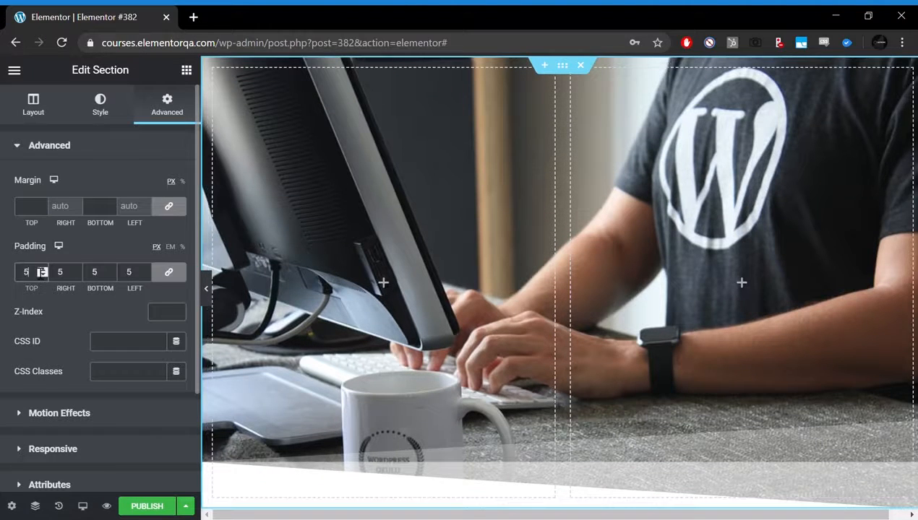
pyautogui.press('BackSpace')
pyautogui.press('BackSpace')
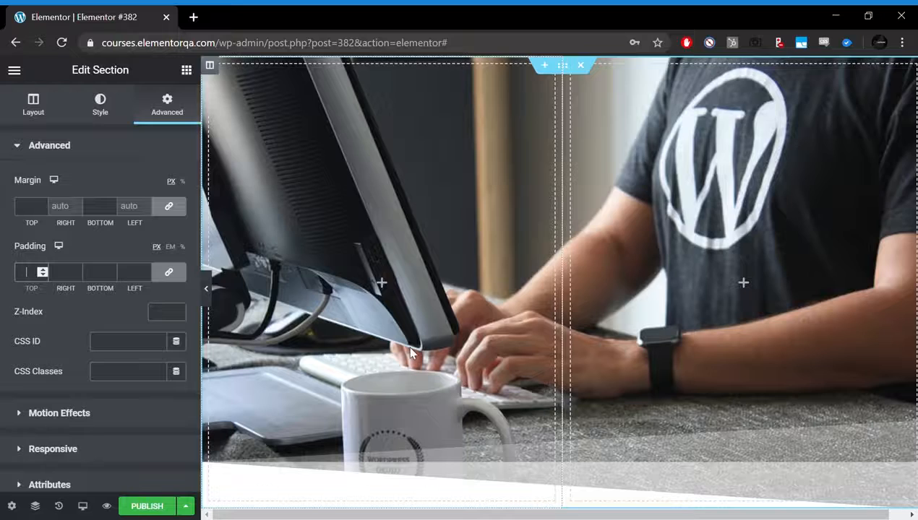
# Step: Try a Z-Index of 2 on the section
pyautogui.scroll(-3, 407, 334)
pyautogui.scroll(3, 494, 400)
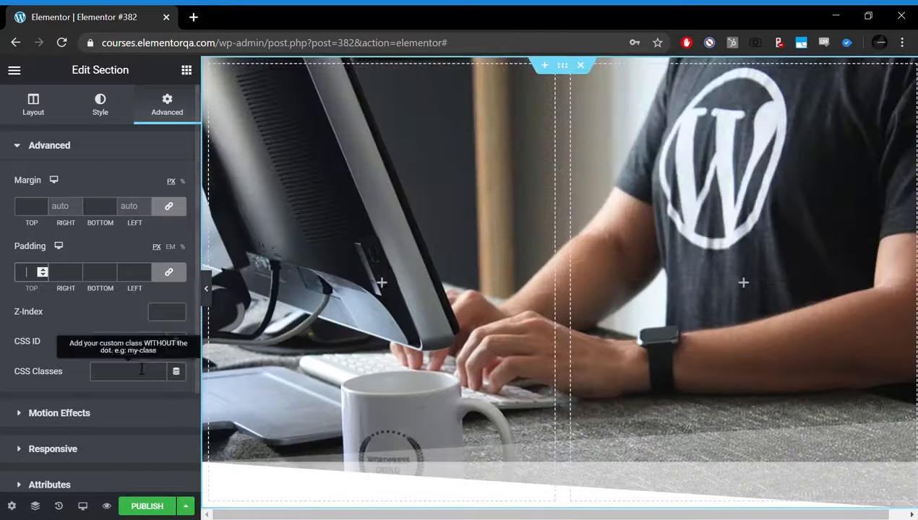
pyautogui.click(173, 315)
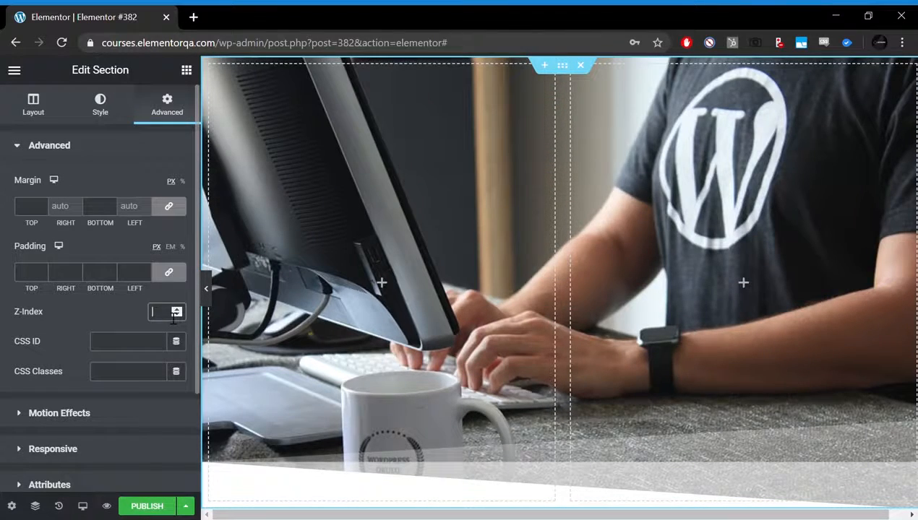
pyautogui.scroll(-3, 405, 340)
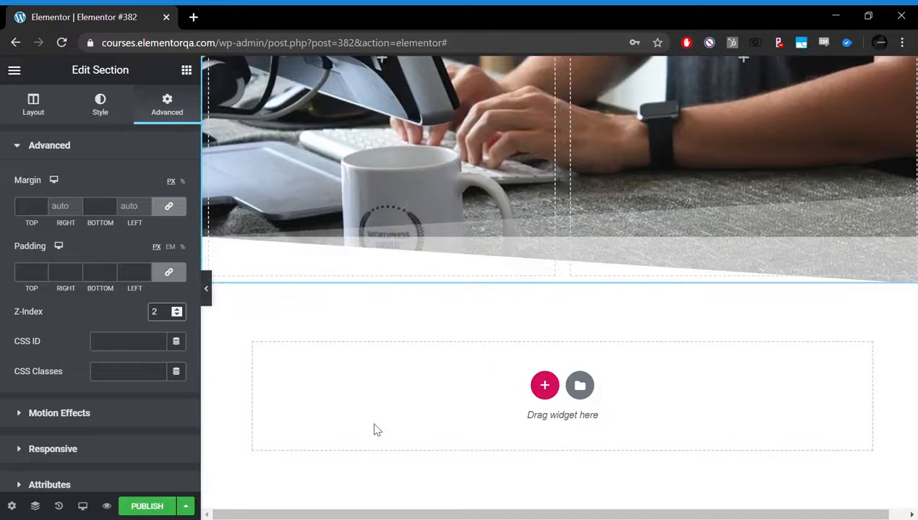
# Step: Clear the section's Z-Index and set its CSS ID to hero
pyautogui.click(116, 353)
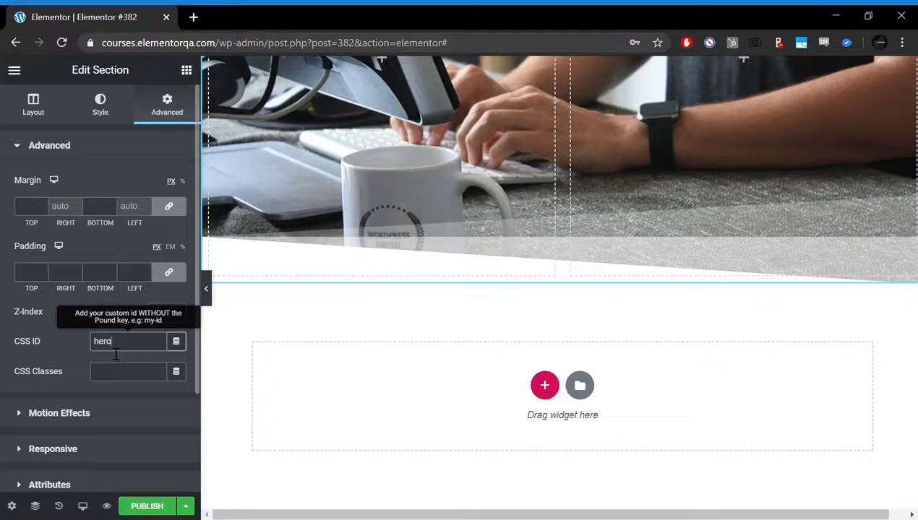
pyautogui.click(304, 334)
pyautogui.scroll(3, 303, 335)
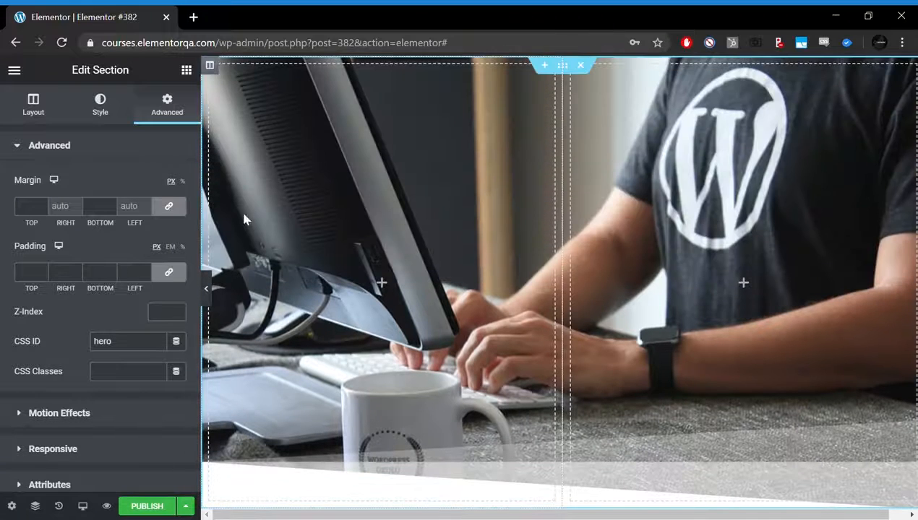
pyautogui.moveTo(219, 43); pyautogui.dragTo(619, 55)
pyautogui.write('#')
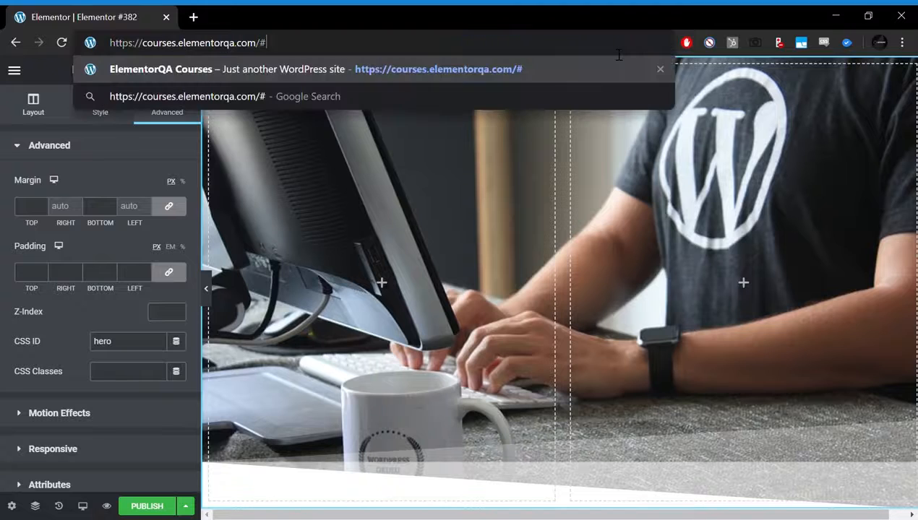
pyautogui.write('hero')
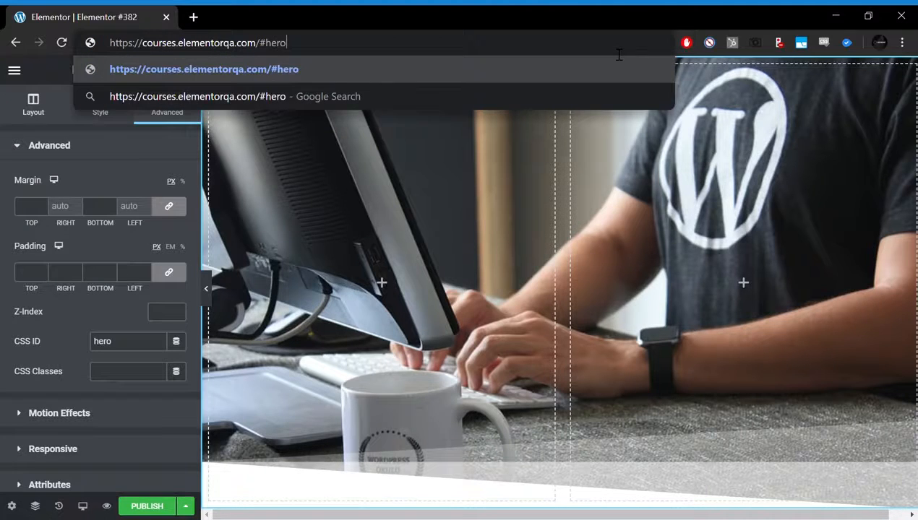
# Step: Try the Fade In entrance animation on the section and reset it to Default
pyautogui.scroll(-2, 28, 426)
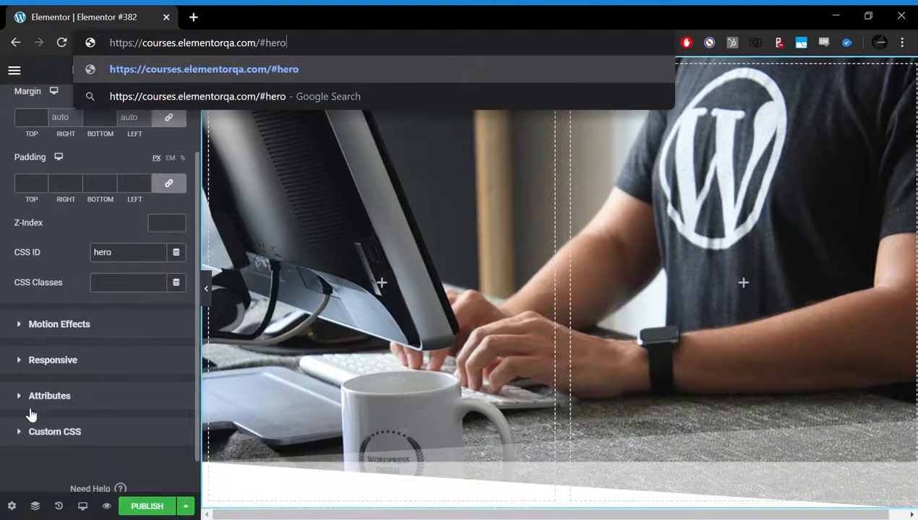
pyautogui.click(19, 325)
pyautogui.click(128, 327)
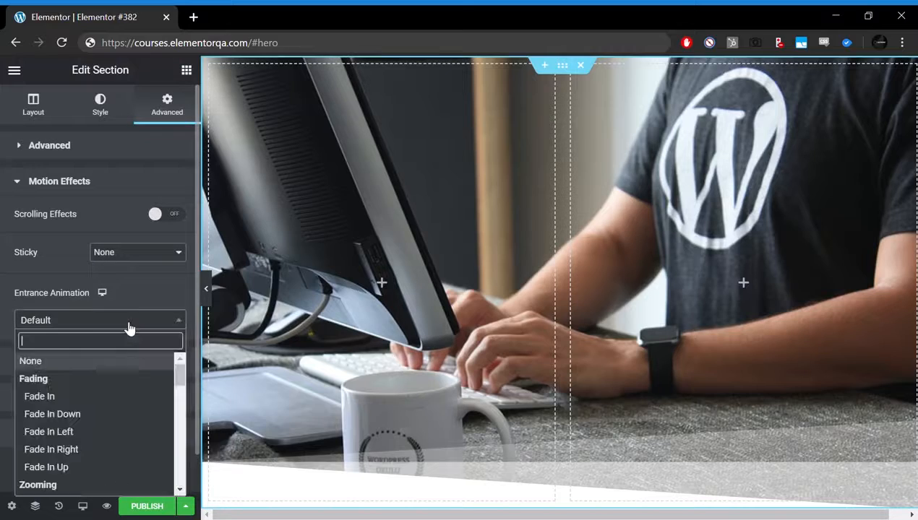
pyautogui.click(93, 396)
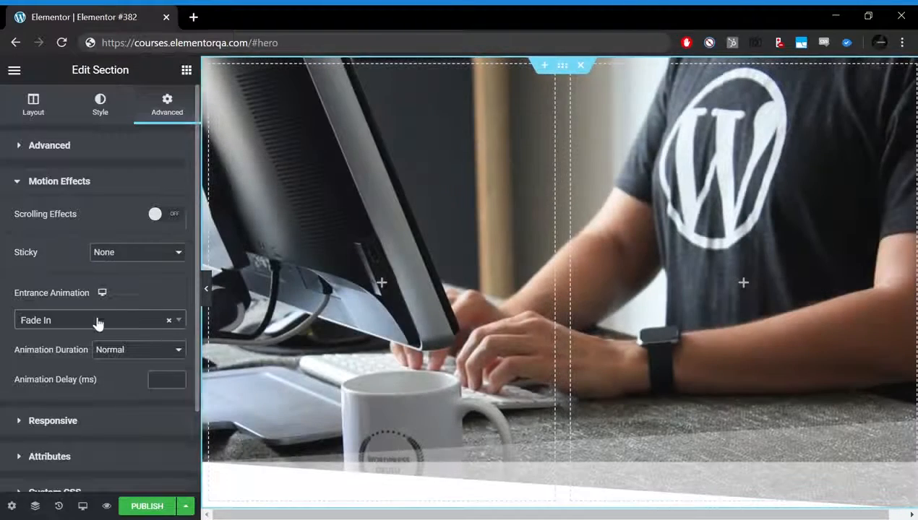
pyautogui.scroll(-1, 98, 323)
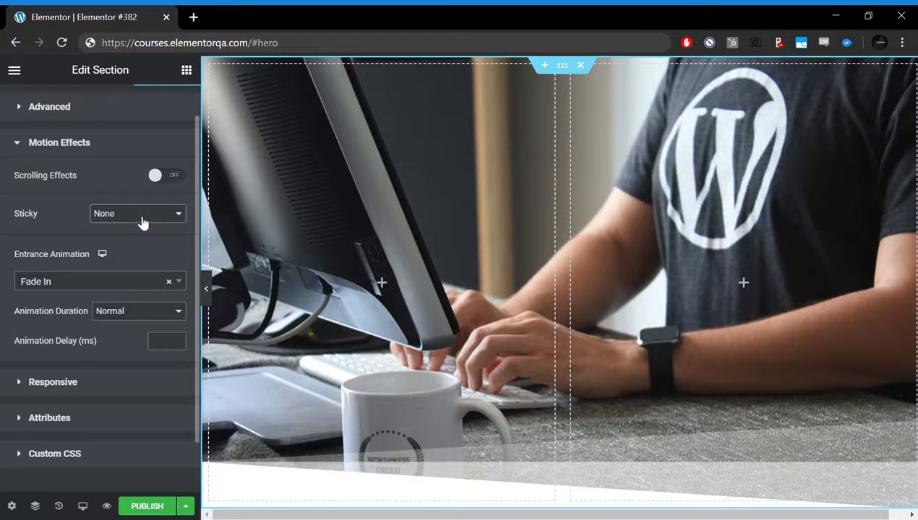
pyautogui.scroll(-1, 113, 266)
pyautogui.click(176, 230)
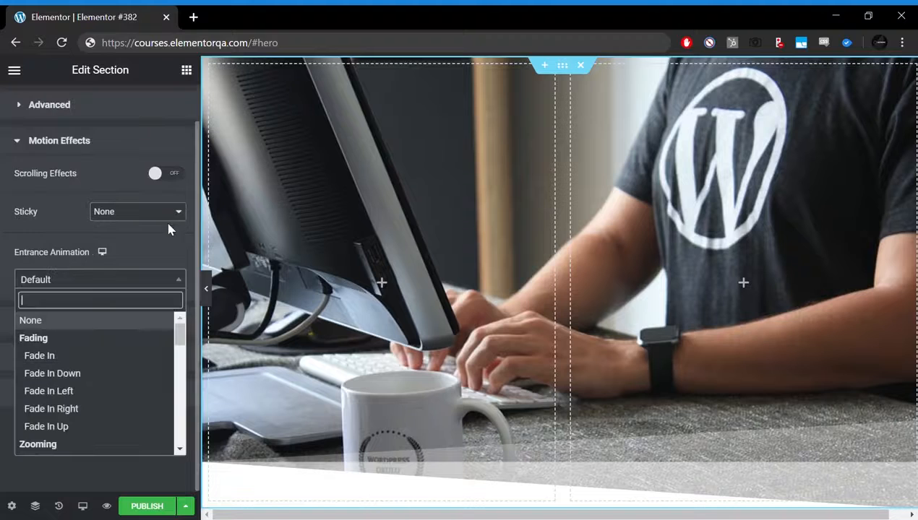
pyautogui.click(89, 250)
# Step: Try hiding the section on desktop in its responsive visibility settings and show it again
pyautogui.click(34, 319)
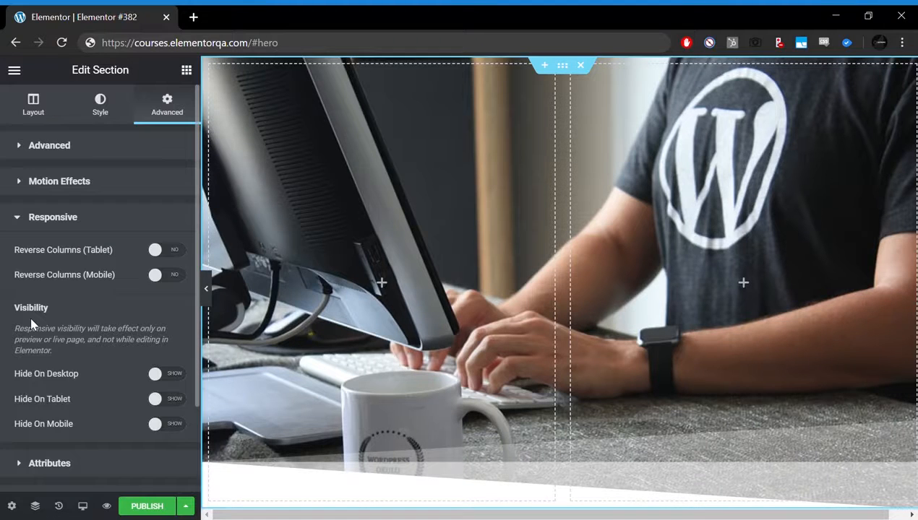
pyautogui.click(160, 380)
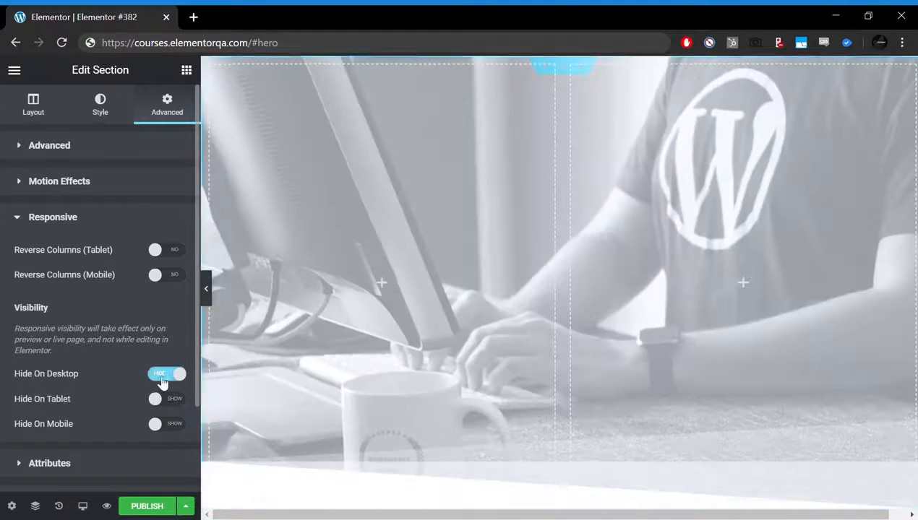
pyautogui.scroll(-3, 289, 471)
pyautogui.scroll(3, 289, 471)
pyautogui.scroll(-1, 288, 472)
pyautogui.scroll(2, 288, 472)
pyautogui.click(173, 374)
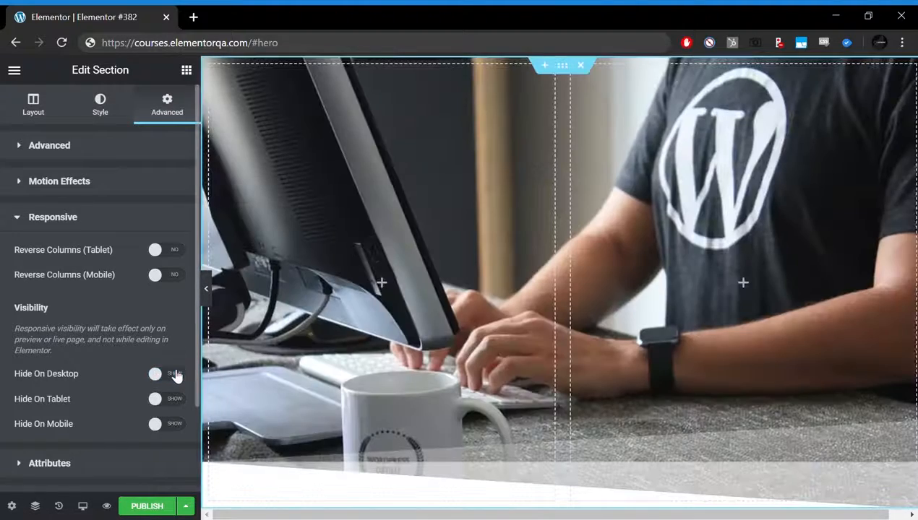
# Step: Review the section's custom attributes, custom CSS, background and layout settings
pyautogui.scroll(-2, 175, 375)
pyautogui.click(65, 363)
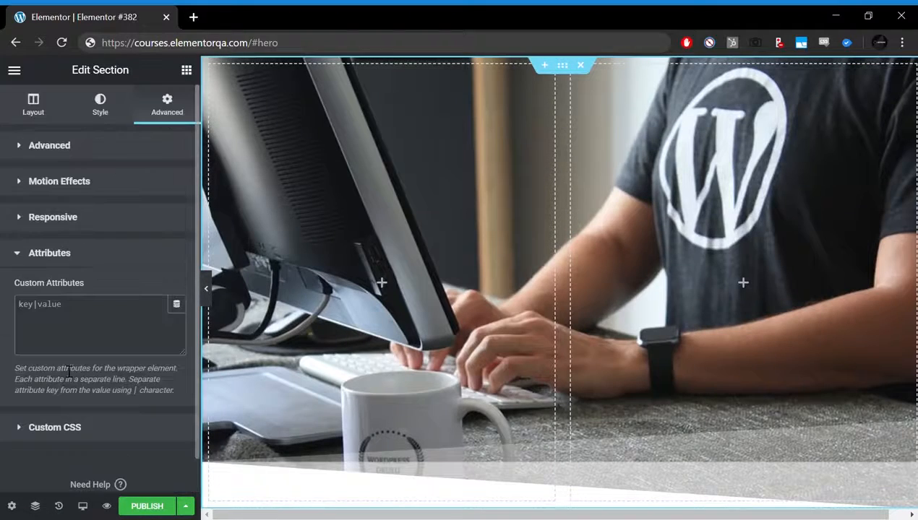
pyautogui.click(61, 434)
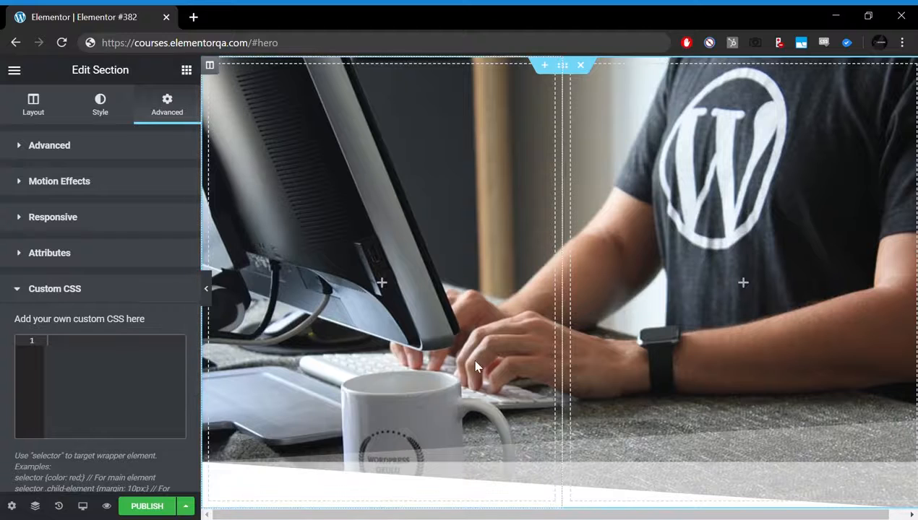
pyautogui.click(100, 103)
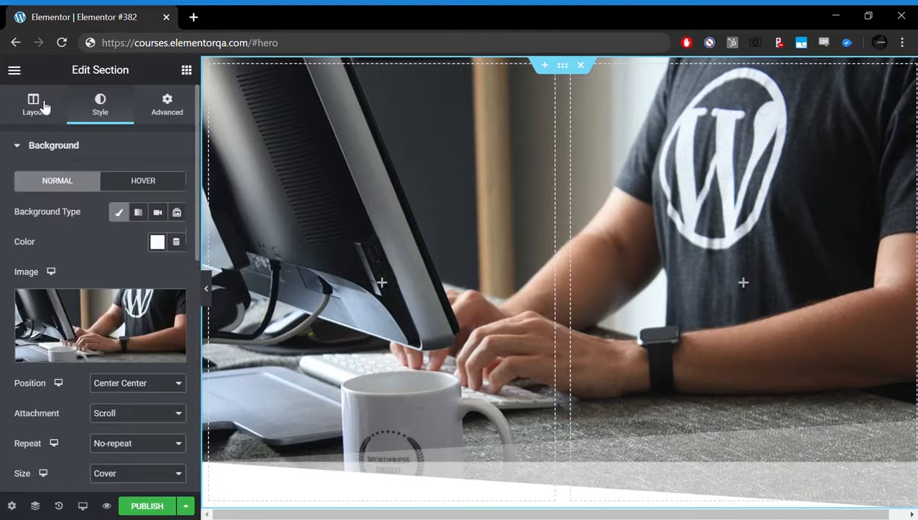
pyautogui.click(33, 103)
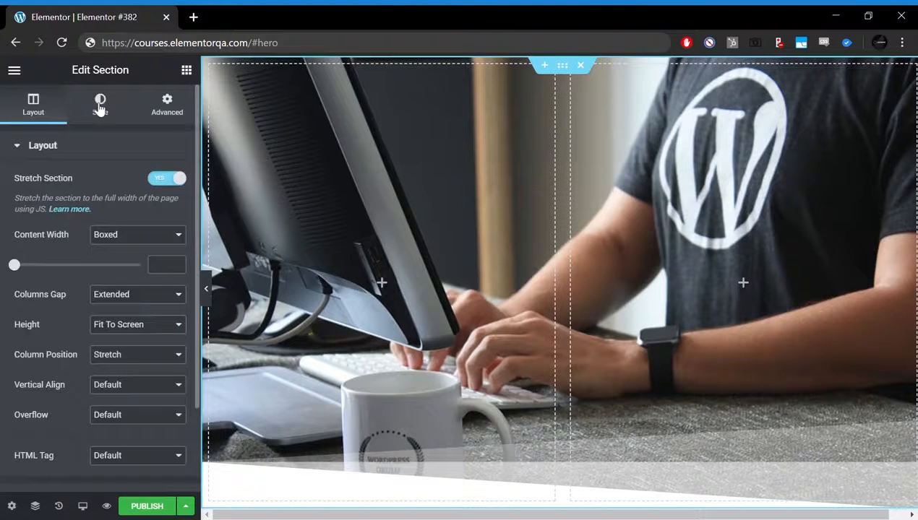